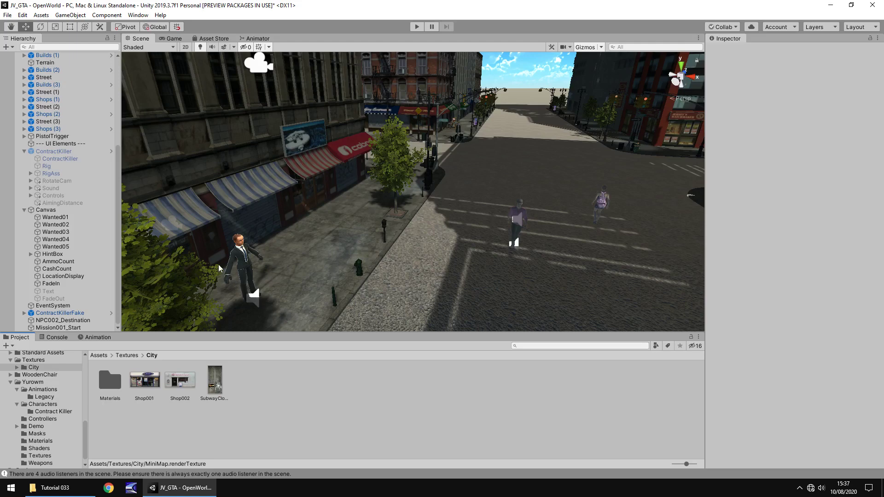
Add a Raw Image to the Canvas and bring the white quad into view
click(70, 16)
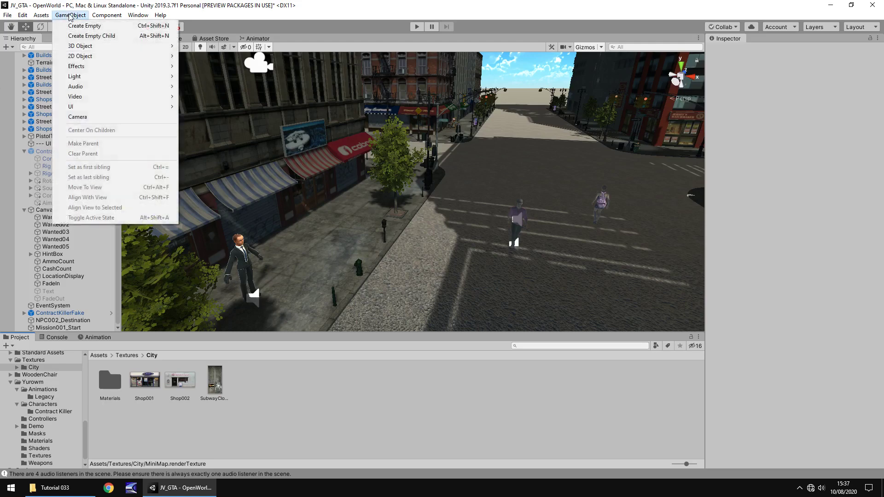
mouse_move(70, 106)
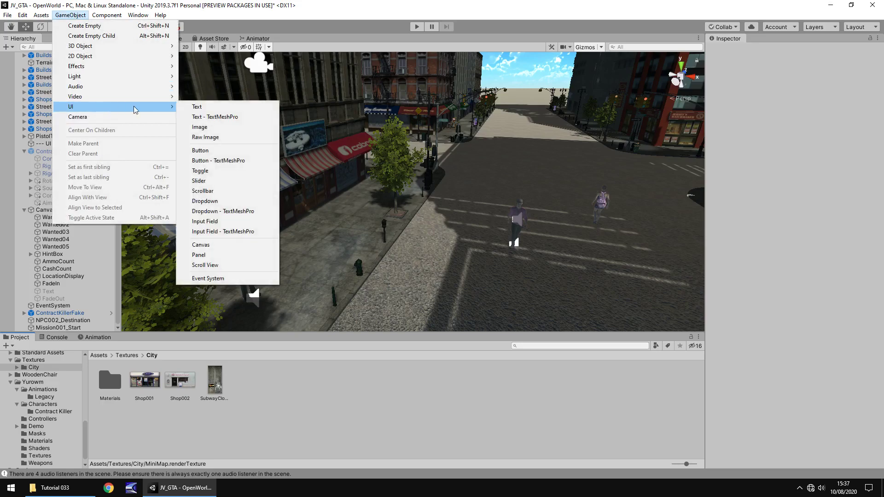
click(229, 137)
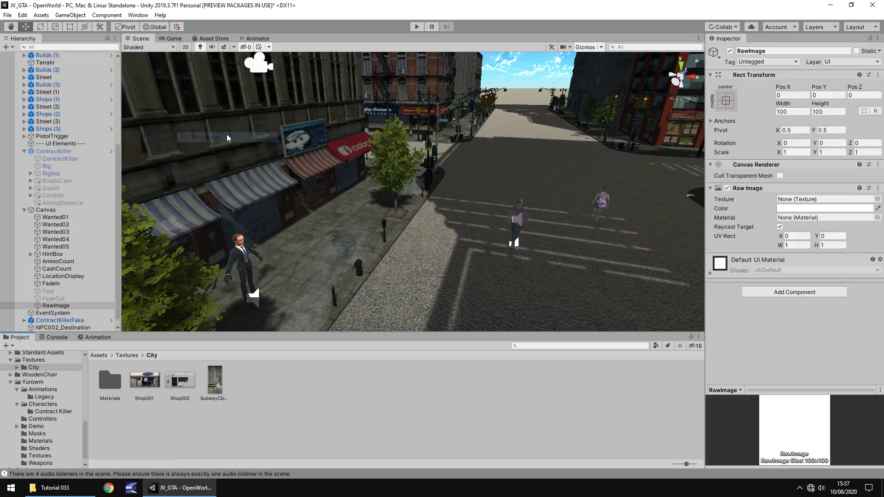
double_click(56, 306)
alt+drag(552, 132, 512, 164)
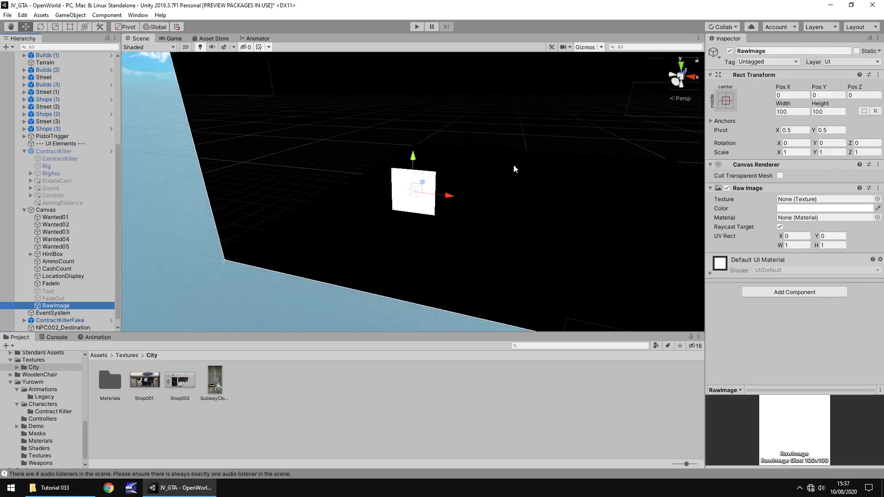
Anchor the raw image to the bottom-left corner and set Pos X and Pos Y to 0
click(727, 101)
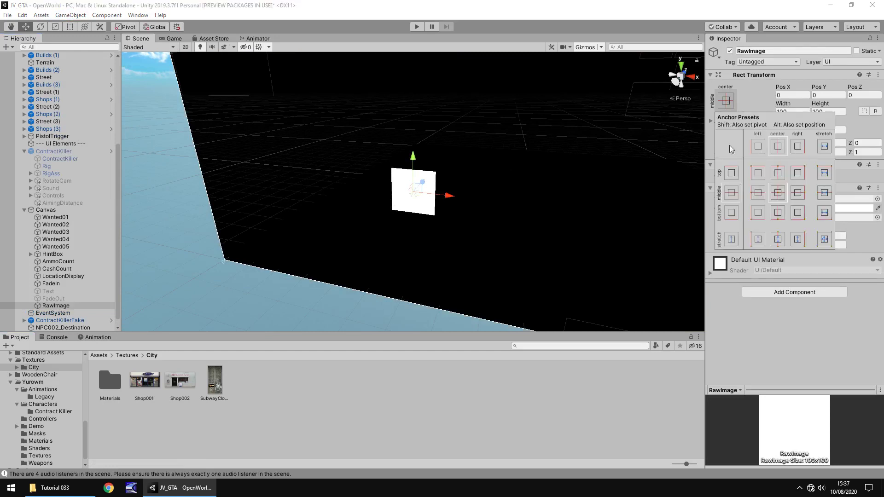
click(761, 213)
click(788, 94)
text(0)
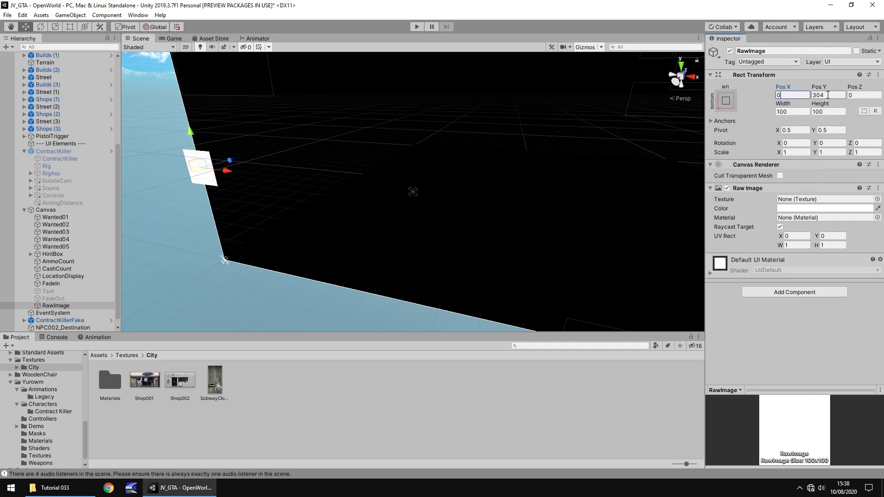
key(Tab)
text(0)
scroll(322, 259, down, 3)
alt+drag(323, 259, 500, 187)
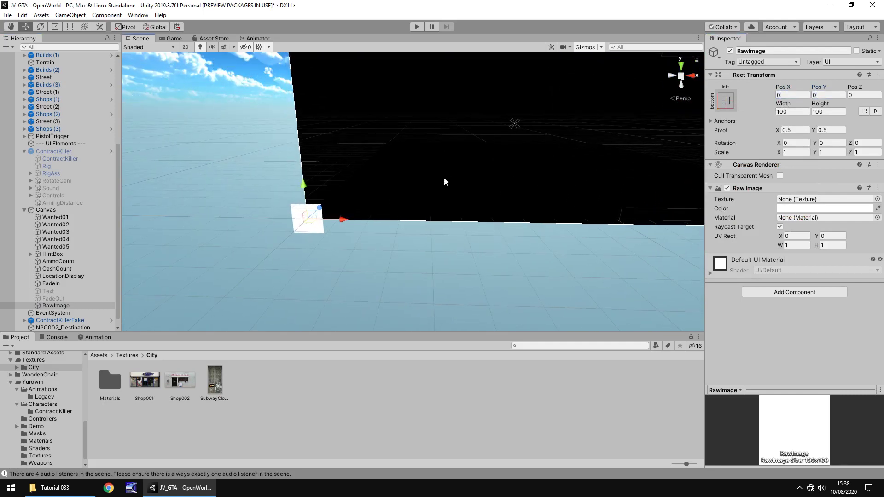
scroll(444, 236, up, 5)
middle_drag(381, 247, 614, 217)
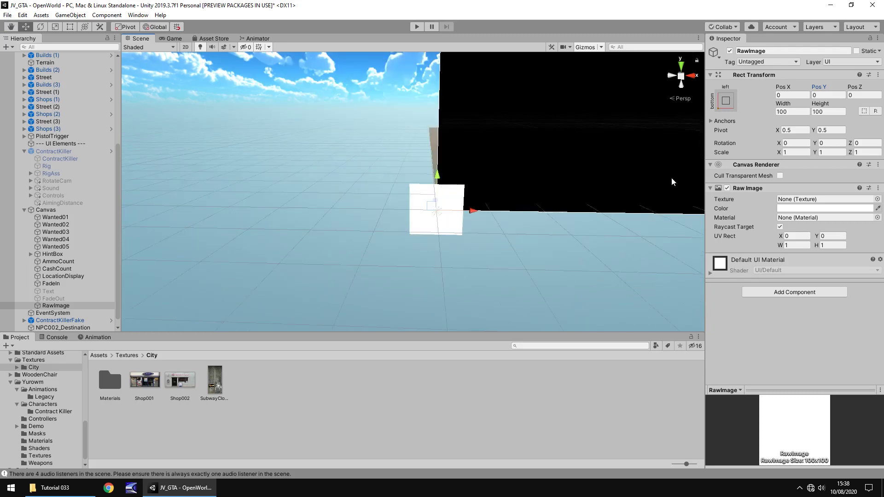
click(792, 112)
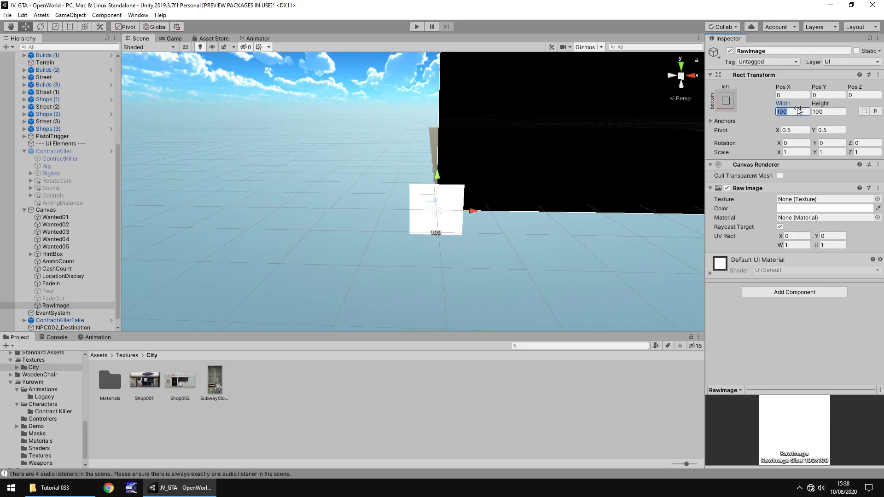
Size the raw image 260 by 160 and colour it black with alpha 100
text(260)
key(Tab)
text(160)
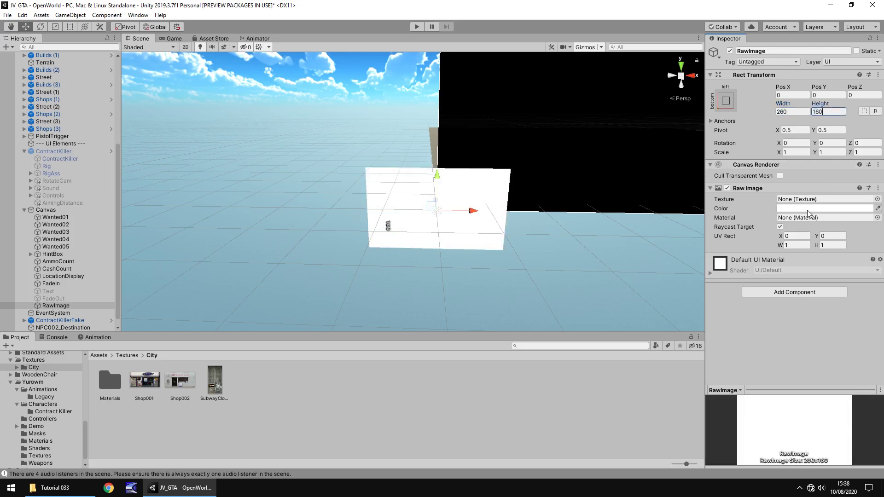
click(824, 208)
drag(529, 156, 579, 207)
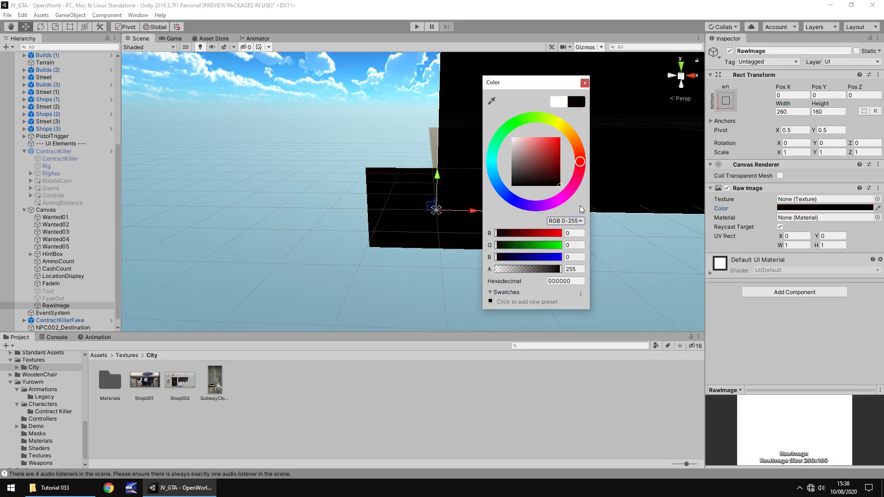
click(582, 270)
text(100)
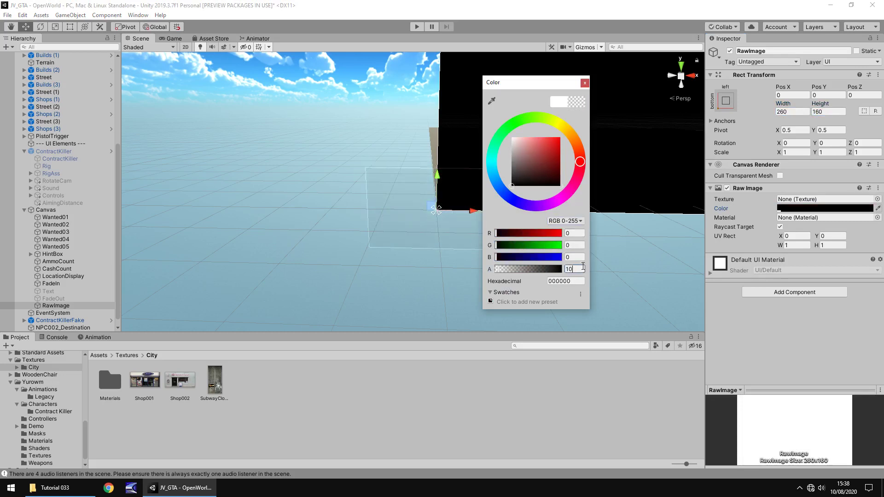
click(519, 161)
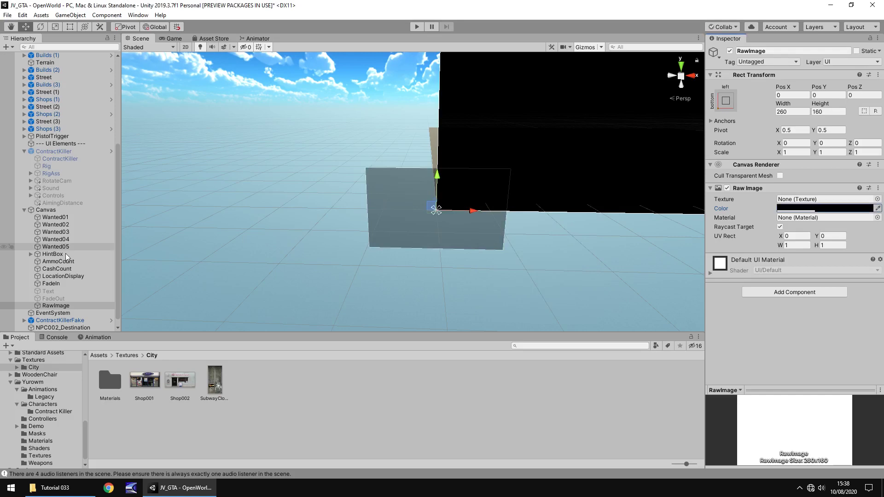
Deactivate the FadeIn object to remove its black overlay
click(55, 284)
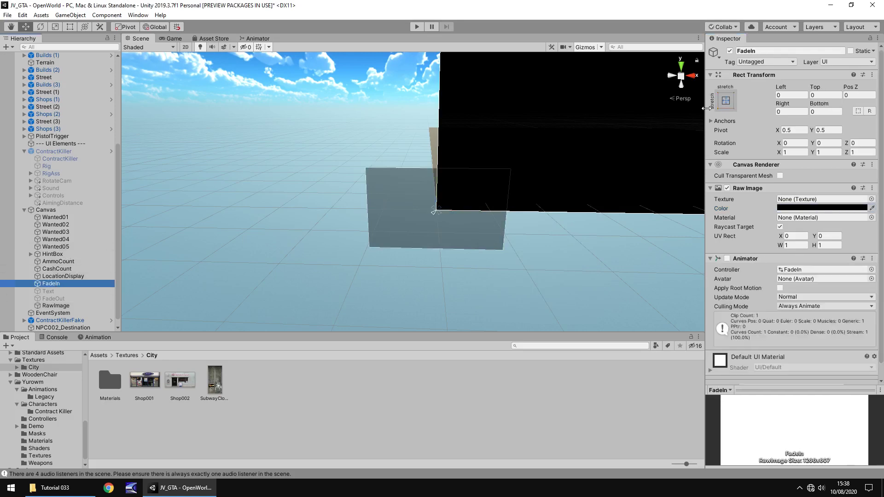
click(729, 51)
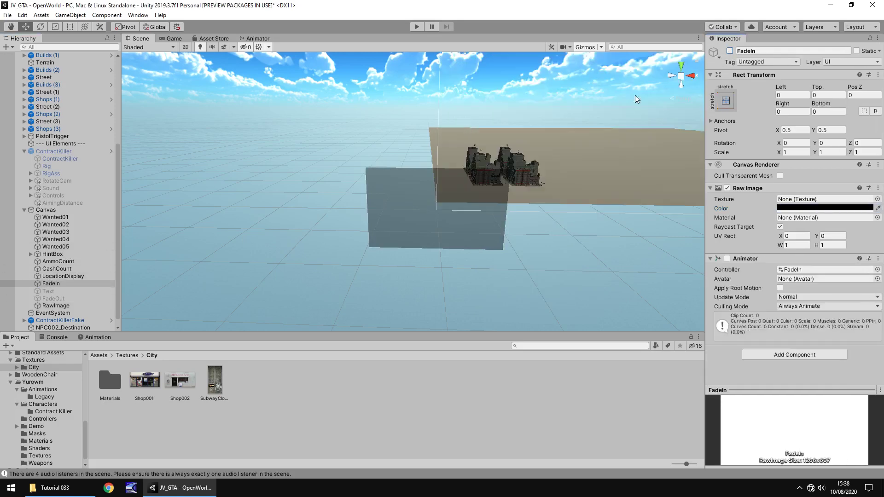
scroll(594, 221, up, 4)
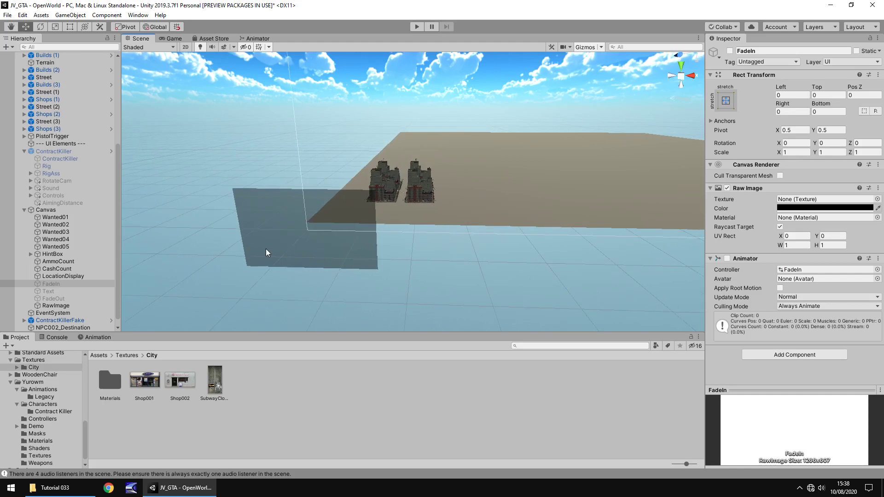
Drag the black panel up and to the right with the Rect Tool
click(266, 253)
click(70, 28)
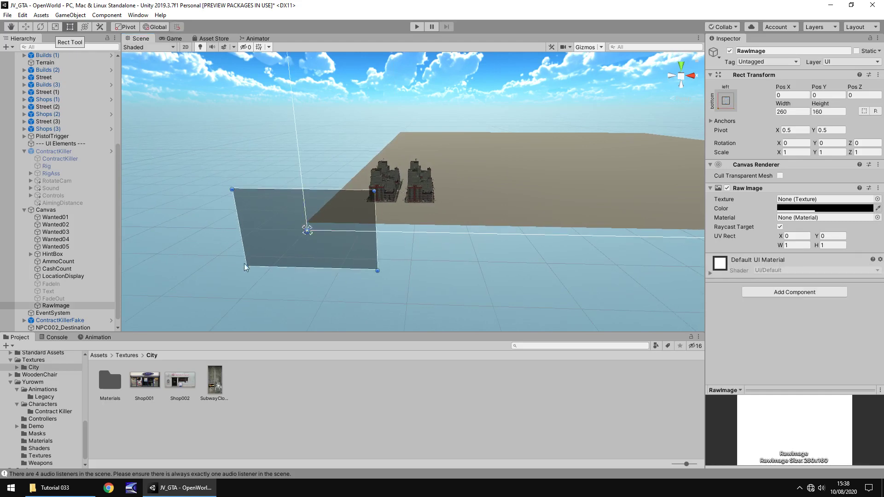
drag(278, 231, 338, 184)
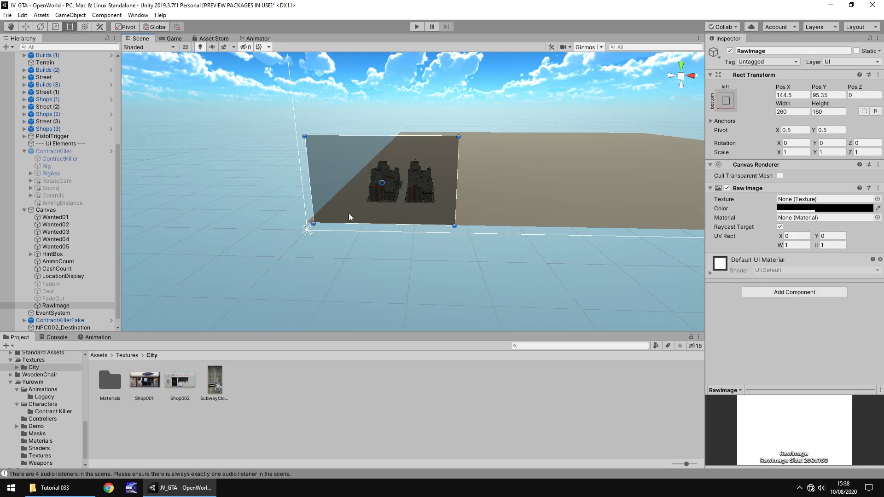
Rename the RawImage to MiniMapBack
right_click(58, 306)
click(108, 162)
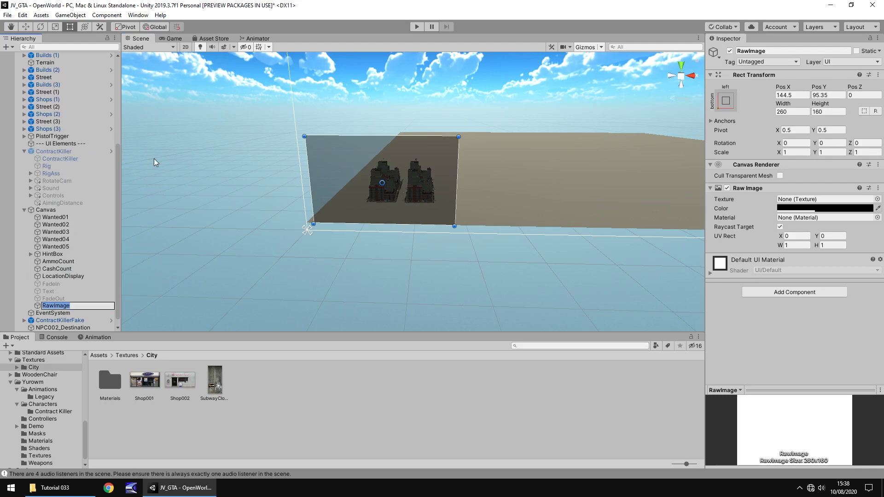
text(MiniMapBack)
key(Return)
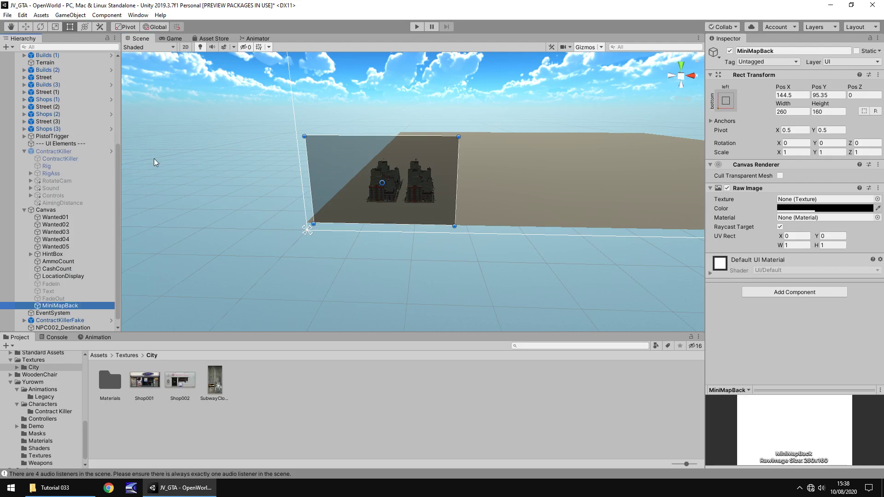
Add a 250 by 150 white Raw Image and parent it under MiniMapBack
right_click(66, 307)
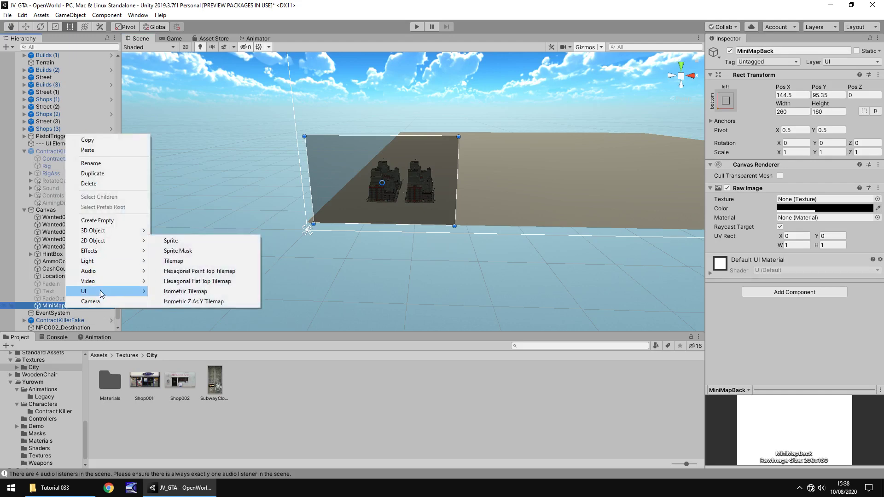
mouse_move(98, 293)
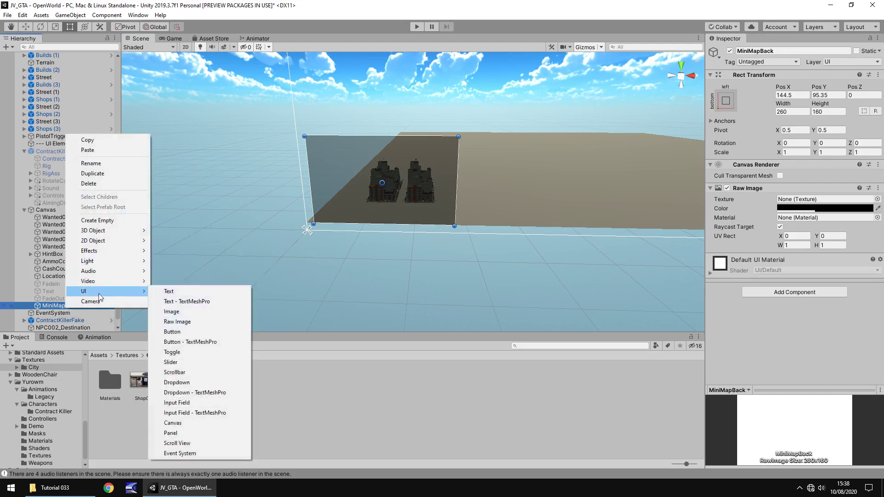
click(186, 322)
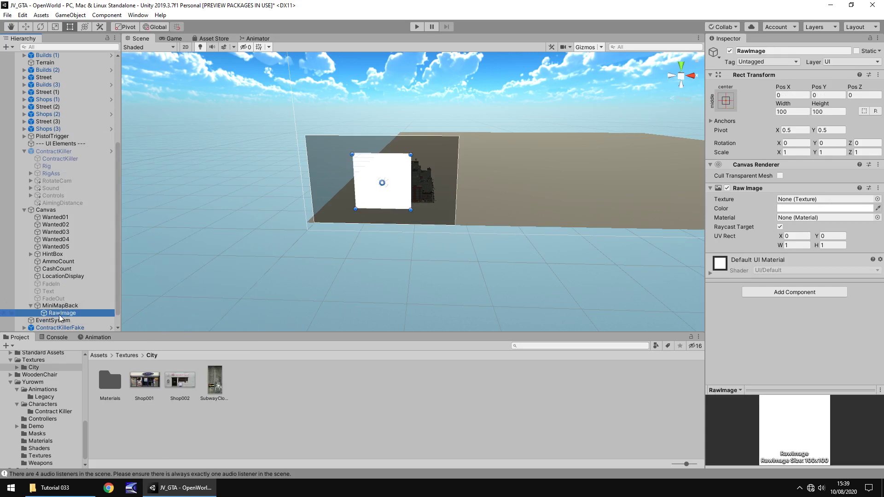
drag(58, 317, 61, 303)
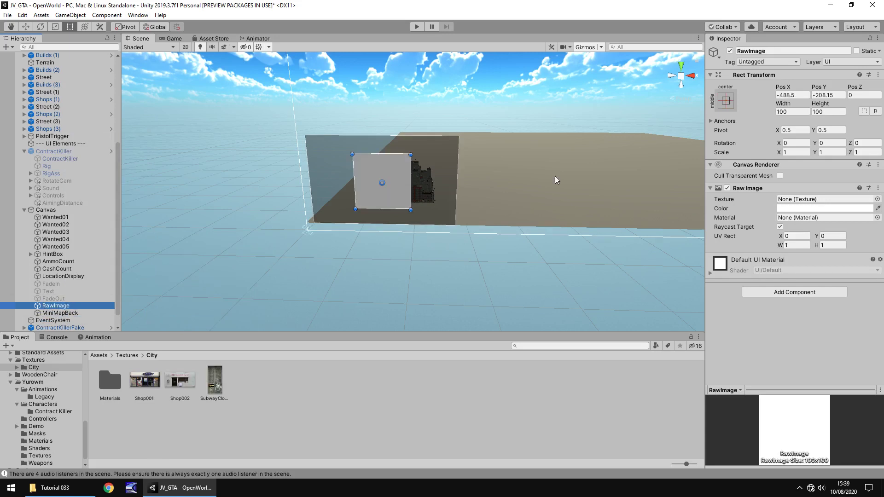
click(792, 111)
text(25)
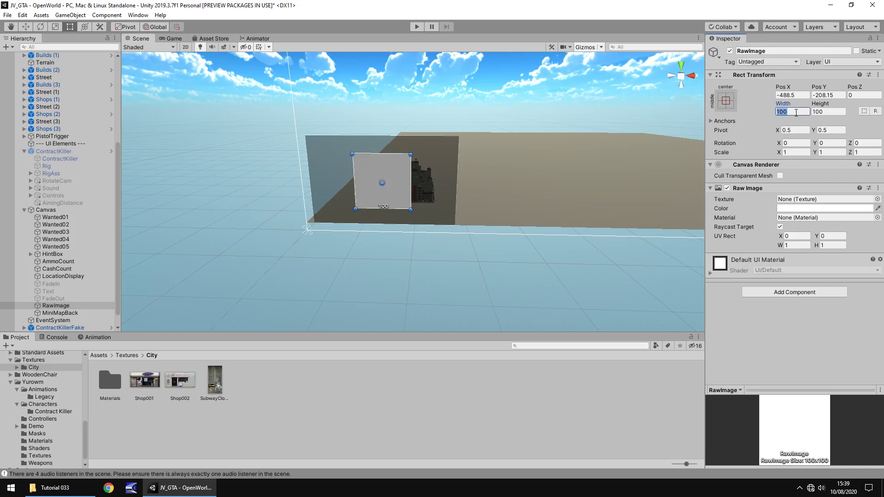
text(0)
click(828, 112)
text(160)
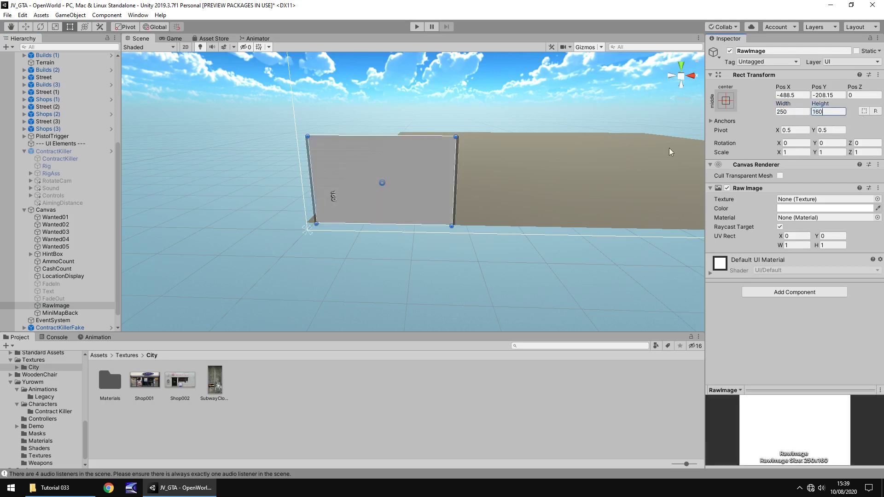
key(BackSpace)
key(BackSpace)
text(50)
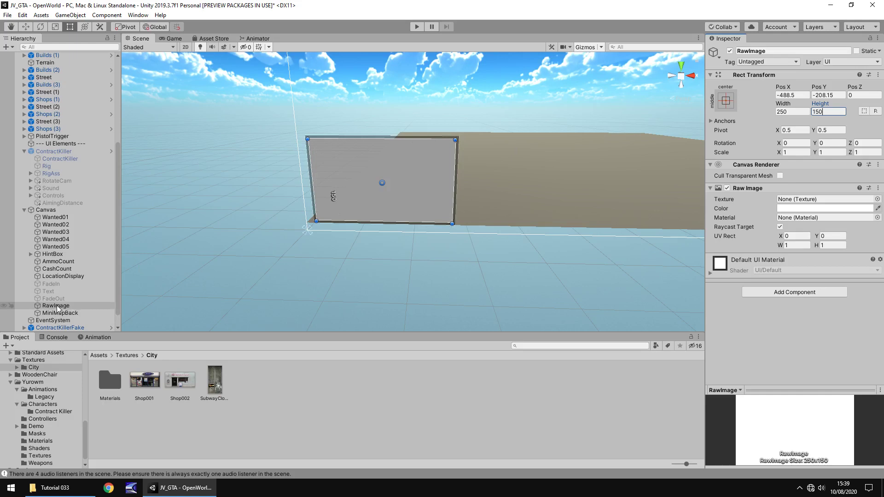
drag(67, 308, 62, 315)
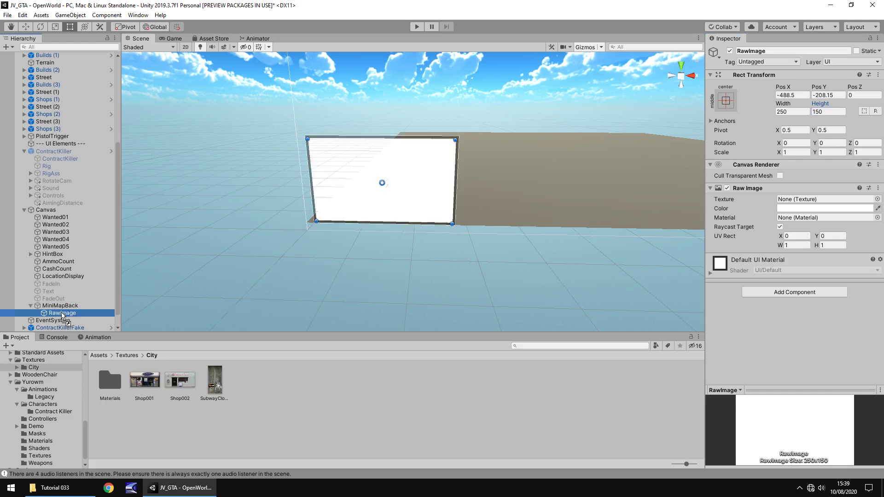
click(62, 313)
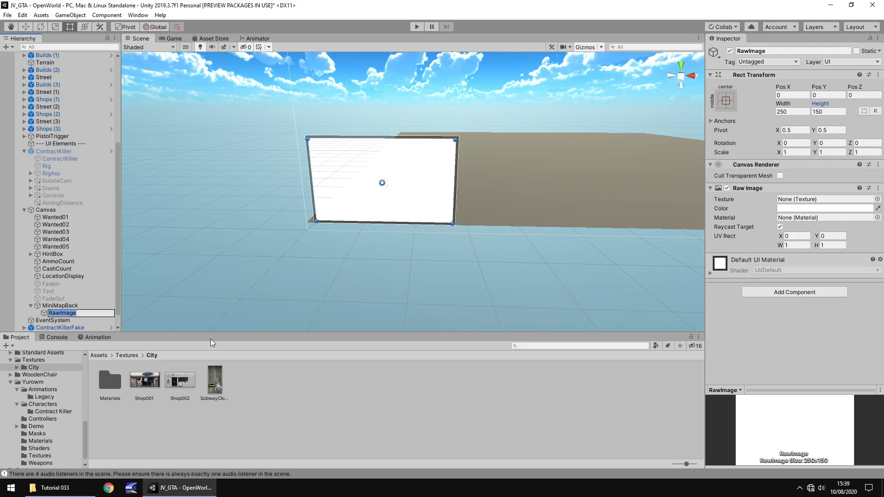
Name the child raw image under MiniMapBack 'MiniMapRender'
text(MiniMapRender)
key(Return)
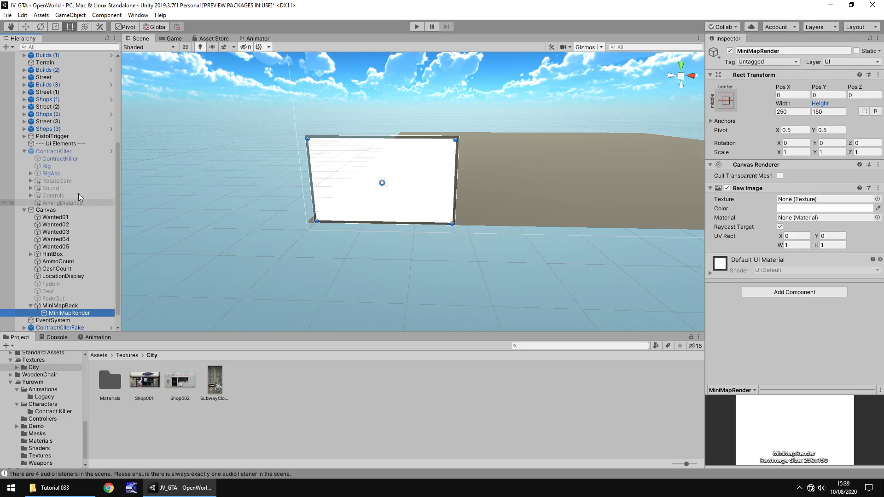
Activate ContractKiller and deactivate ContractKillerFake
click(63, 153)
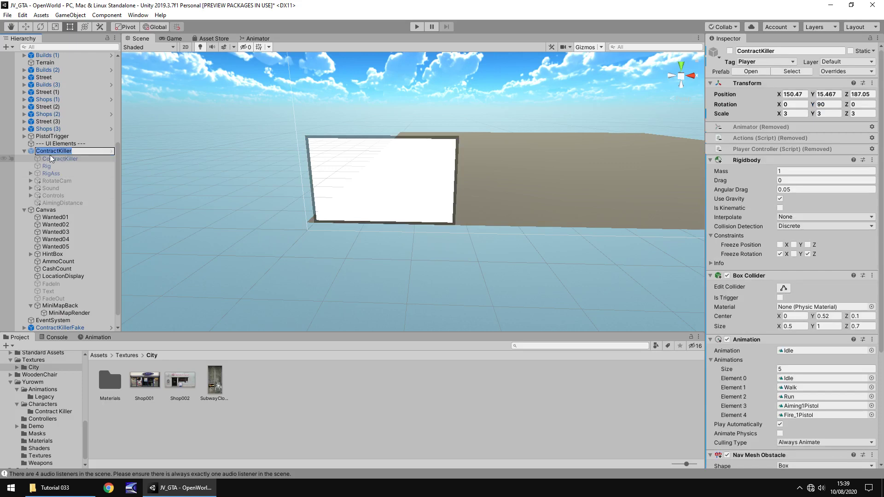
click(60, 172)
double_click(54, 152)
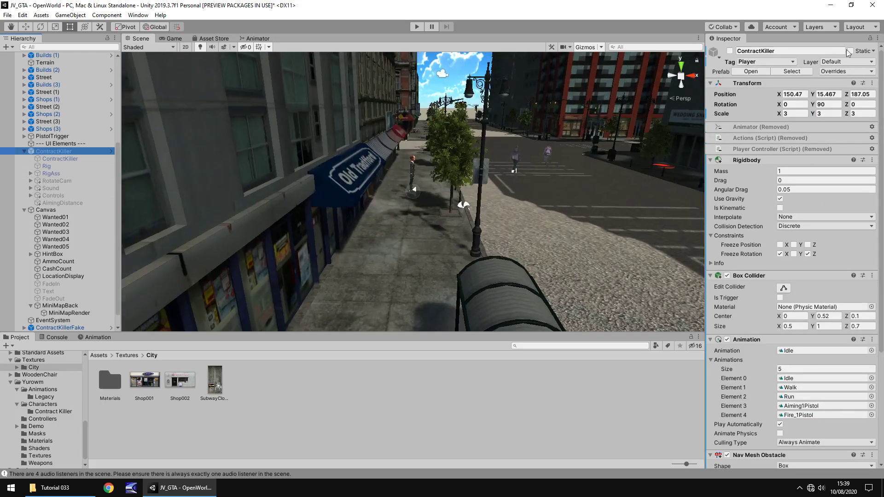
click(729, 51)
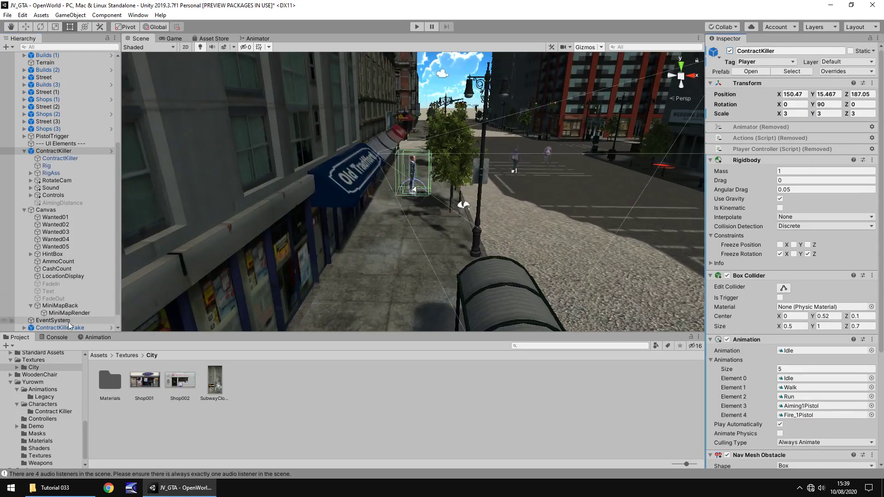
click(60, 327)
click(730, 51)
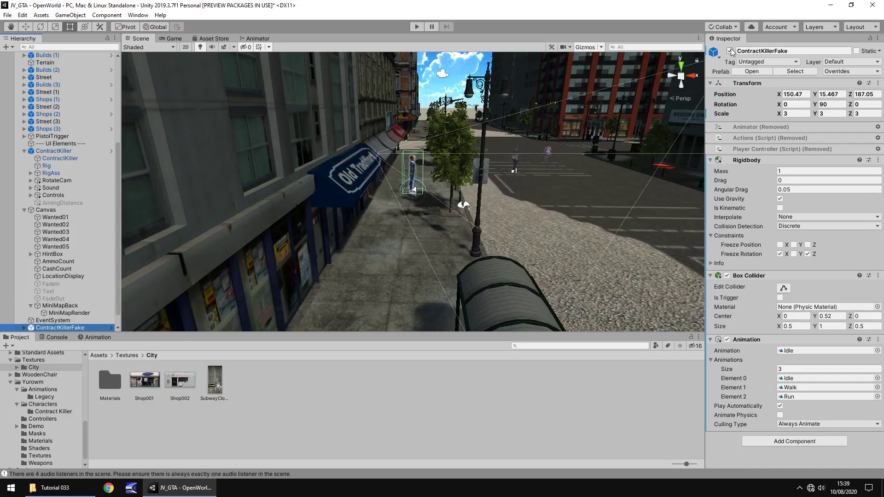
scroll(341, 195, up, 3)
scroll(422, 159, up, 5)
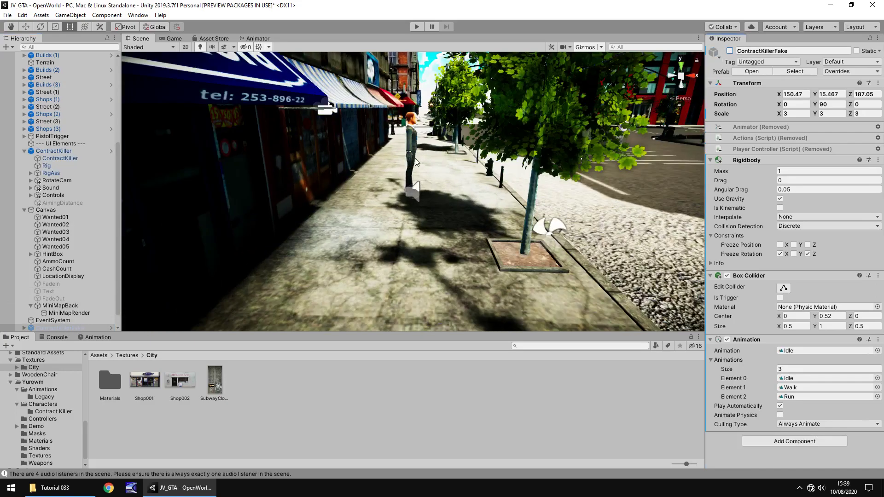
scroll(415, 297, down, 8)
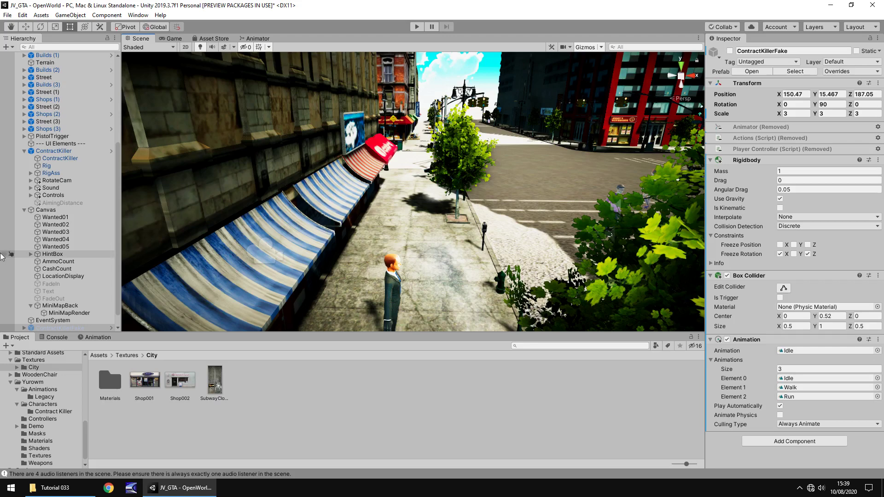
Add a child Camera under ContractKiller with X rotation 90
click(54, 151)
right_click(56, 155)
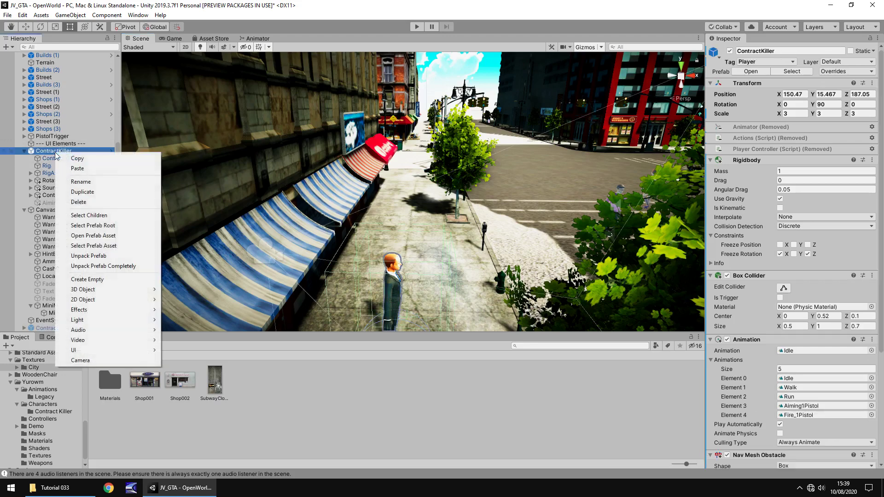
click(90, 360)
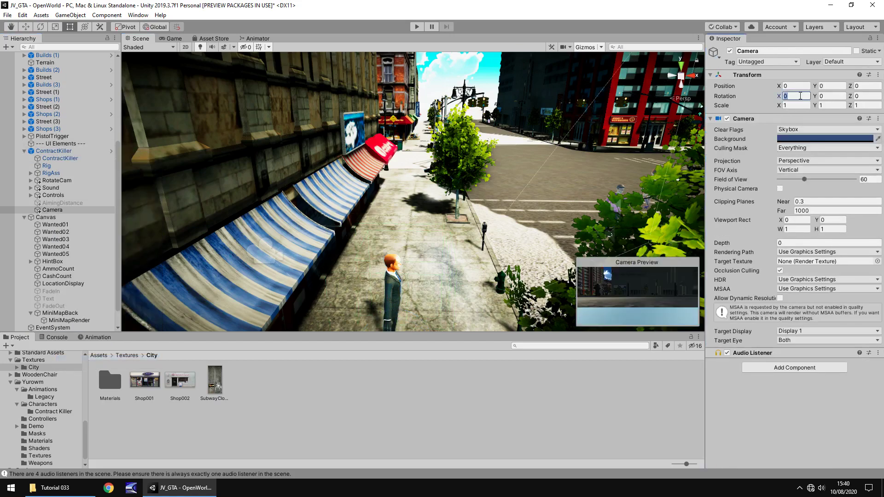
text(90)
scroll(436, 171, up, 3)
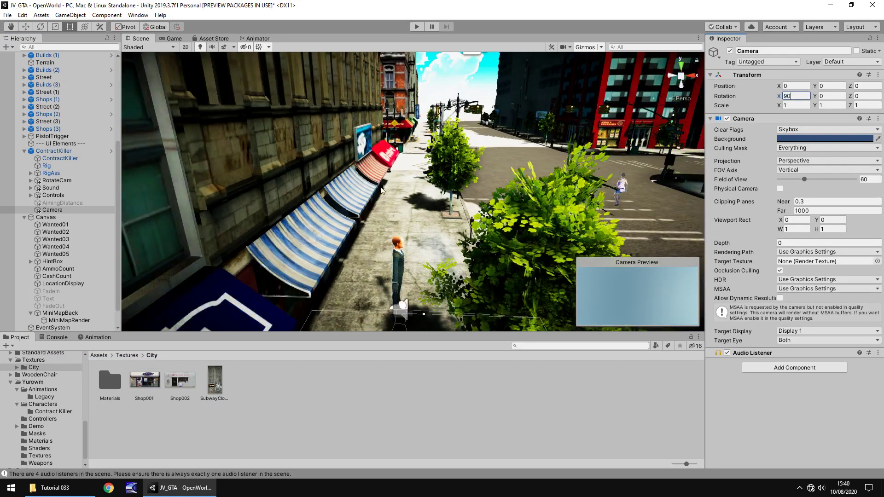
Drag the overhead camera up along Y to about 24.83, above the rooftops
scroll(440, 179, down, 3)
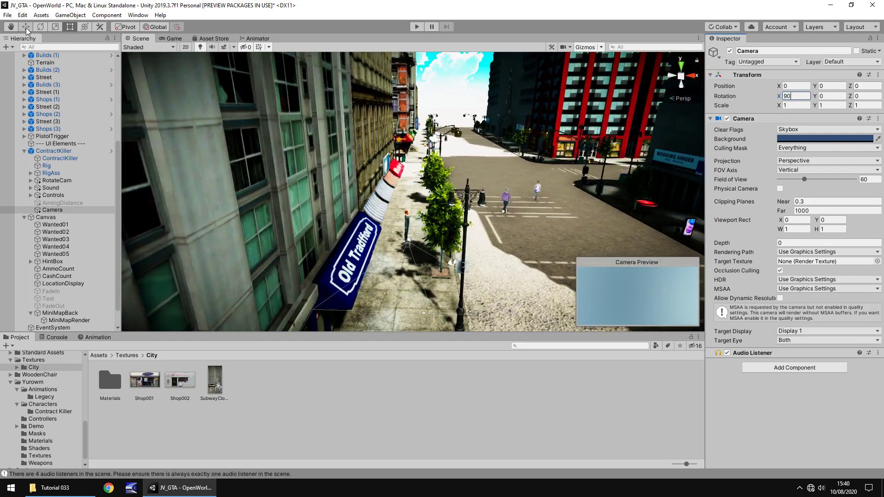
key(w)
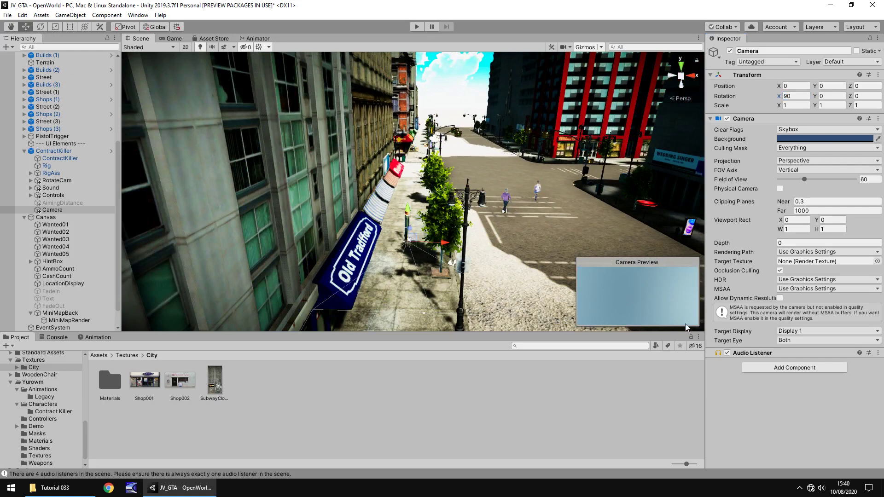
scroll(401, 218, down, 1)
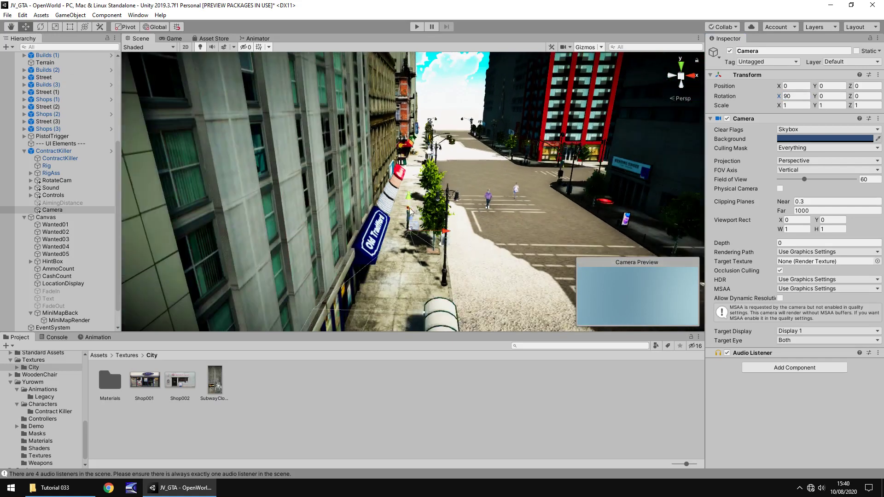
drag(411, 202, 410, 64)
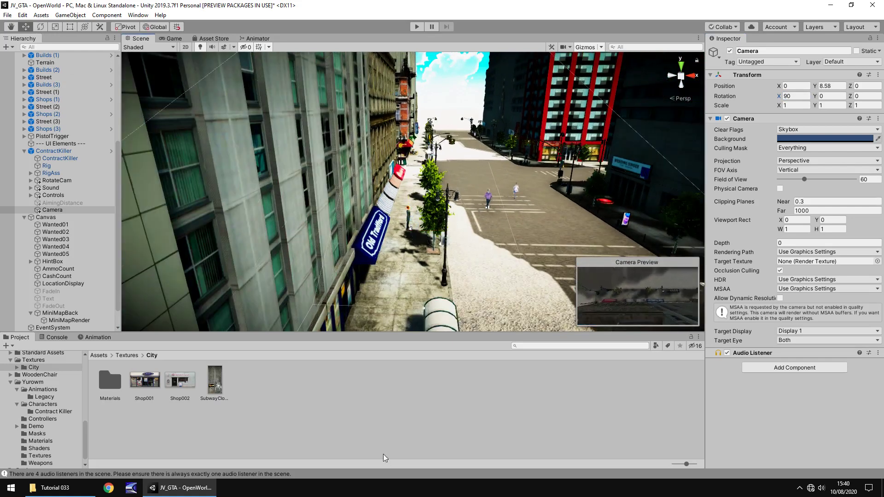
drag(435, 235, 436, 233)
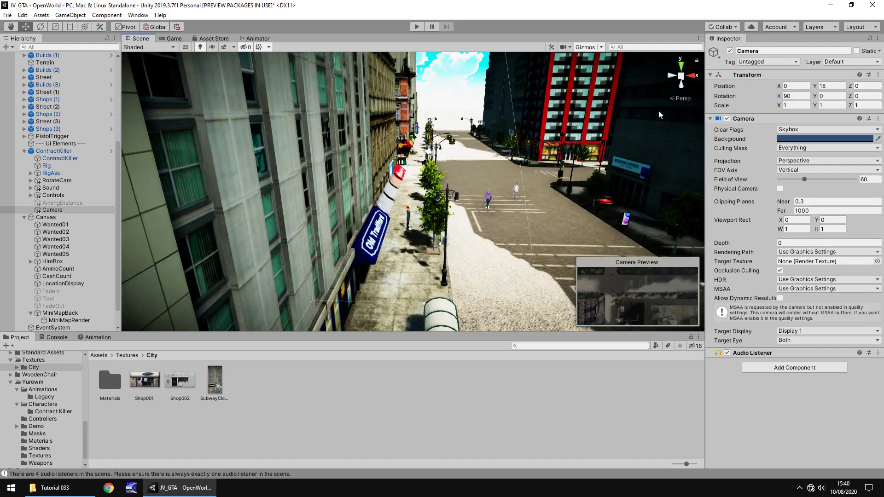
scroll(489, 159, down, 3)
scroll(489, 160, down, 8)
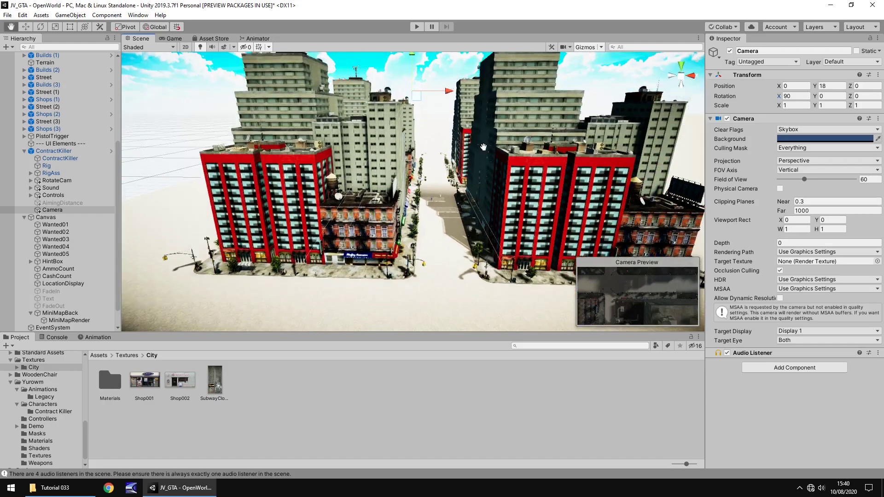
right_drag(480, 186, 477, 161)
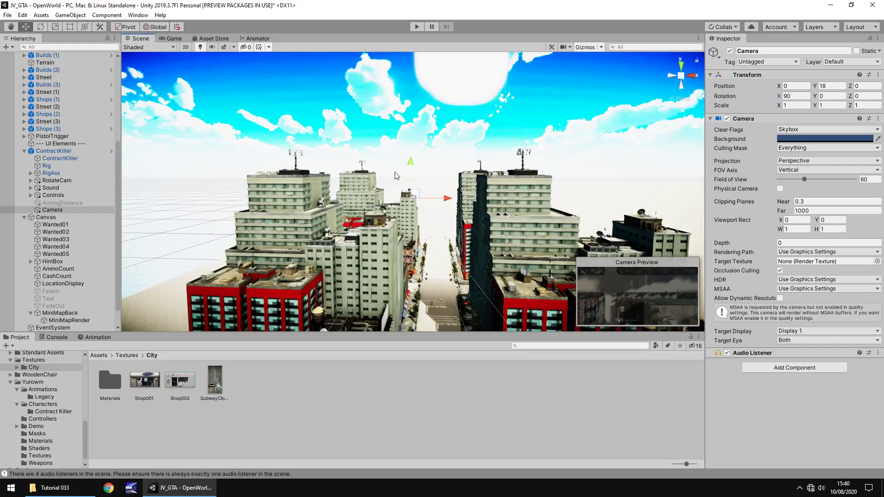
drag(411, 168, 403, 123)
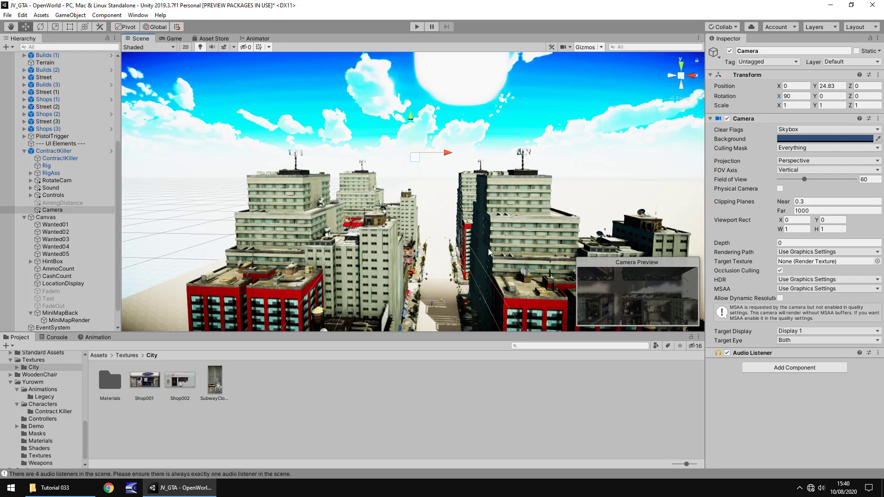
Switch the camera's projection to Orthographic and set its Size to 40
click(835, 163)
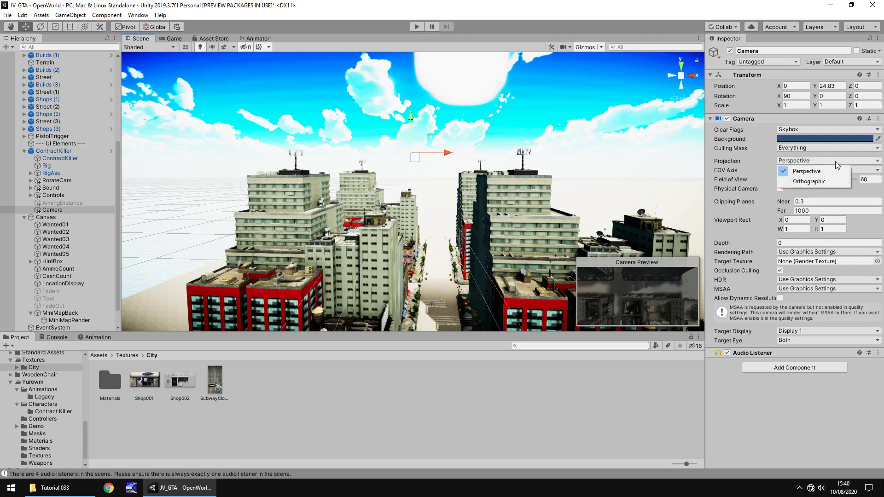
click(818, 183)
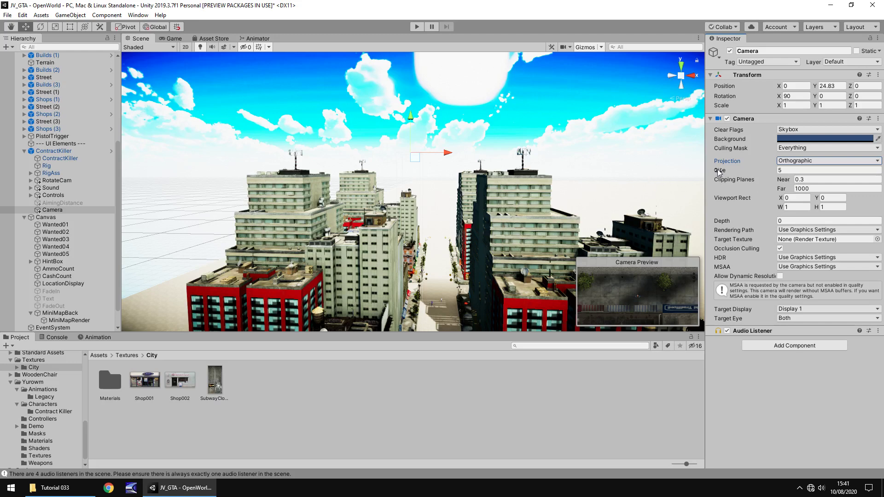
drag(732, 171, 332, 212)
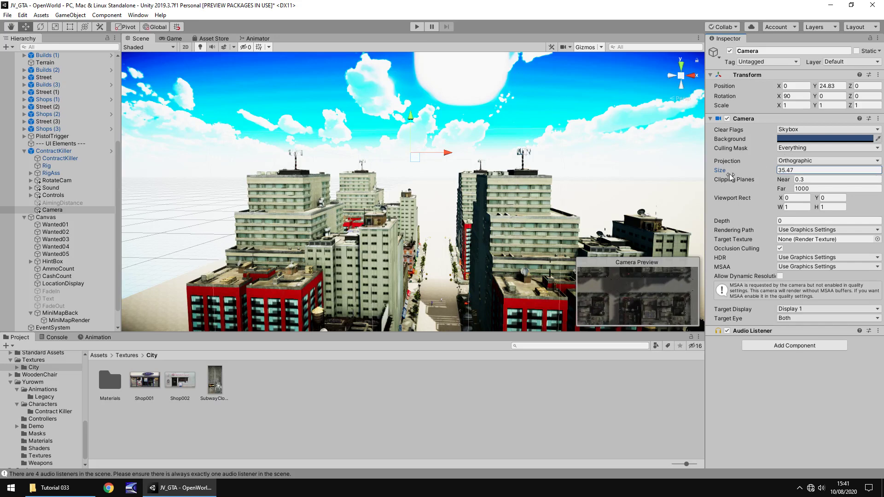
click(807, 169)
text(40)
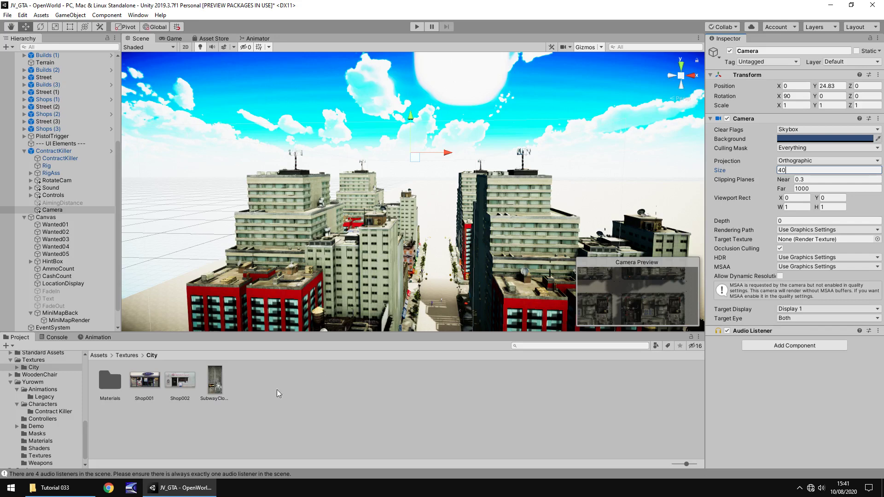
Create a render texture named MiniMap in the Textures/City folder
click(32, 360)
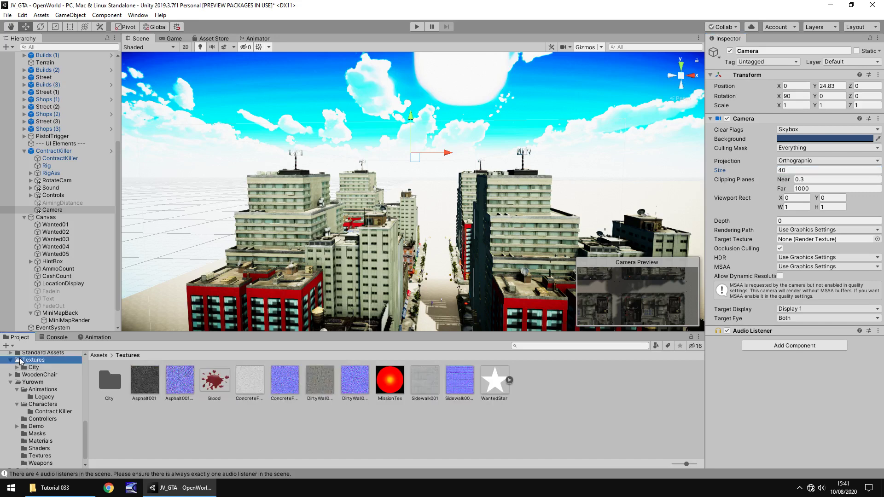
click(33, 367)
right_click(258, 384)
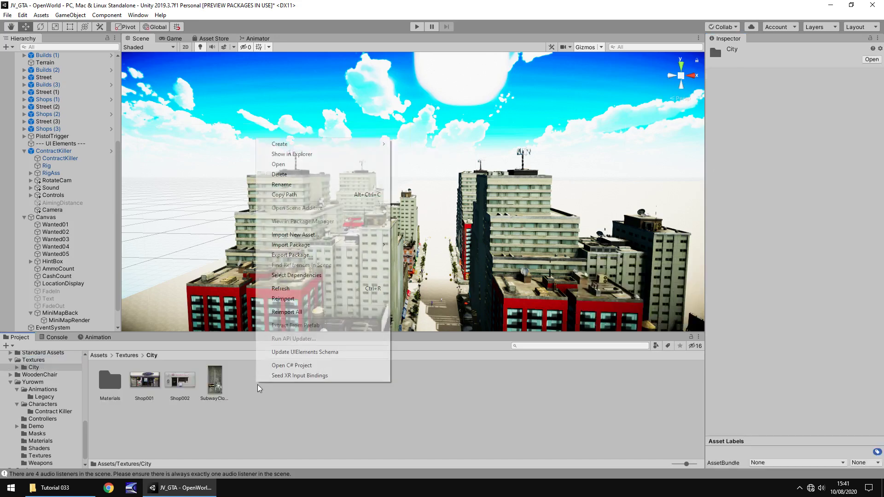
mouse_move(375, 146)
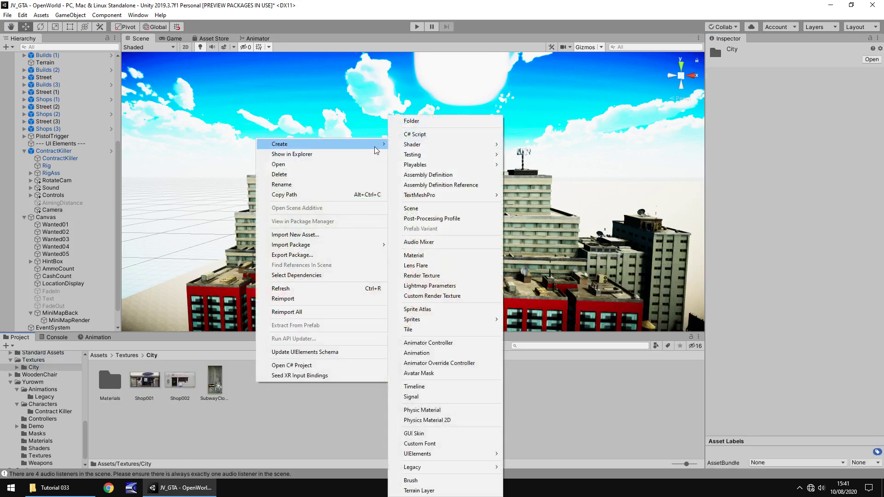
click(441, 276)
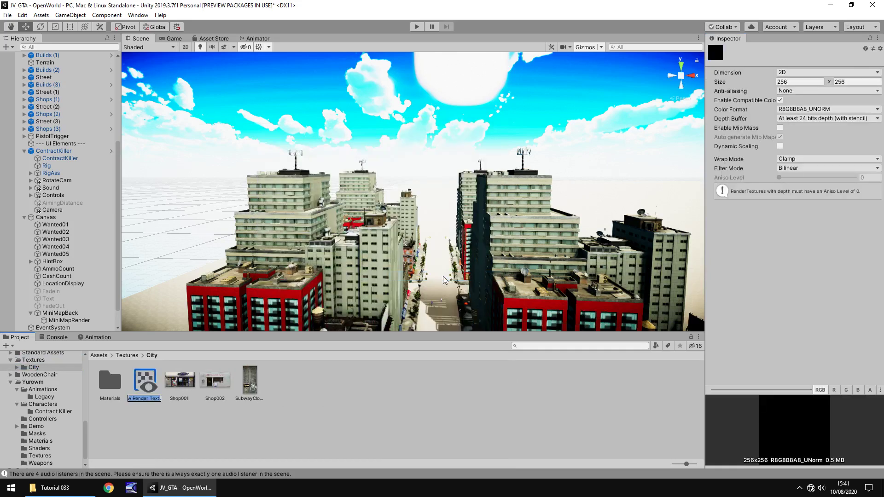
text(MiniMap)
key(Return)
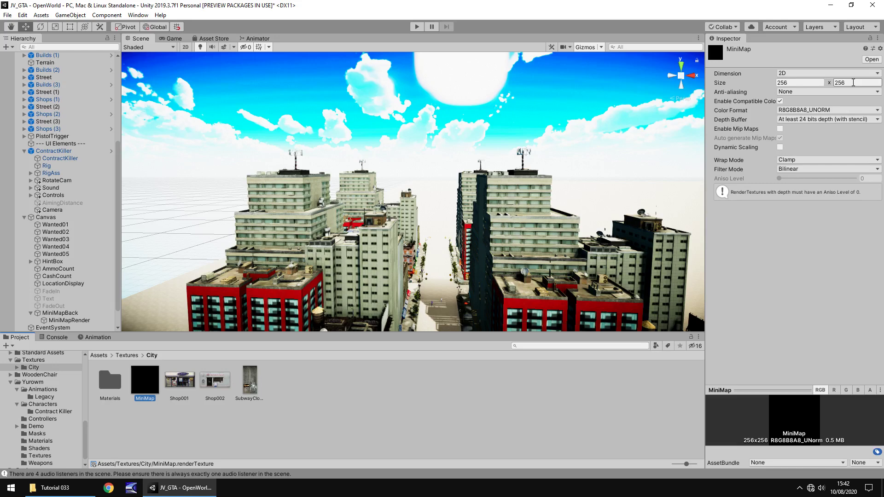
Set the MiniMap render texture's height to 154
click(854, 83)
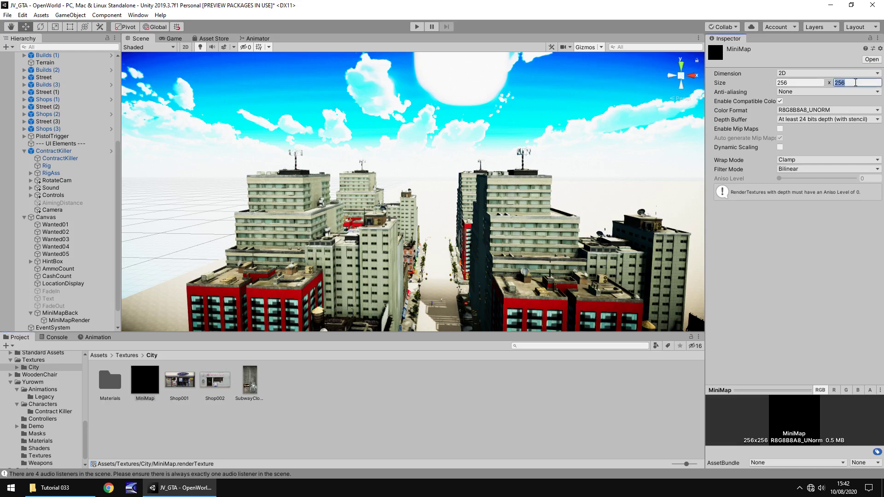
text(154)
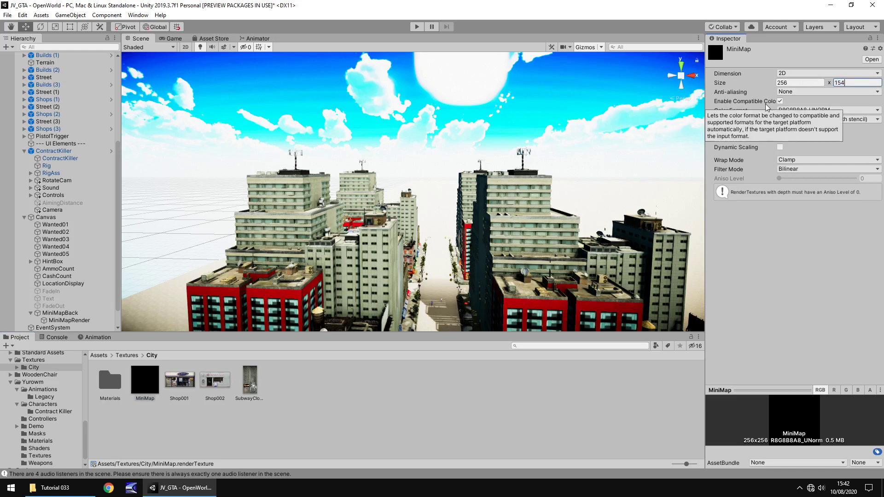
click(471, 384)
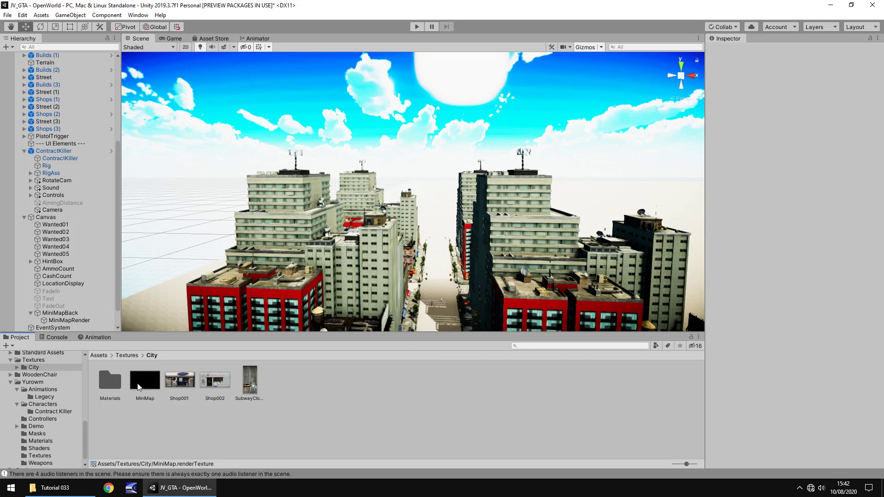
Assign the MiniMap texture as the overhead camera's Target Texture
click(57, 210)
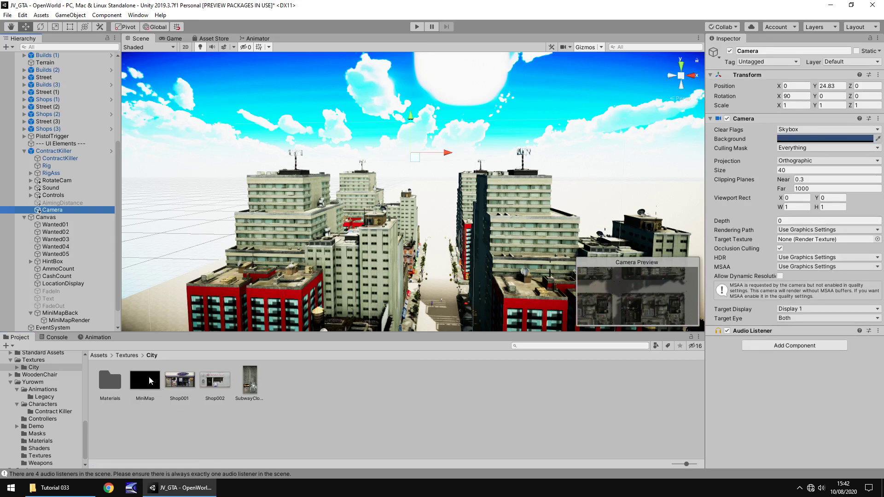
drag(153, 380, 831, 241)
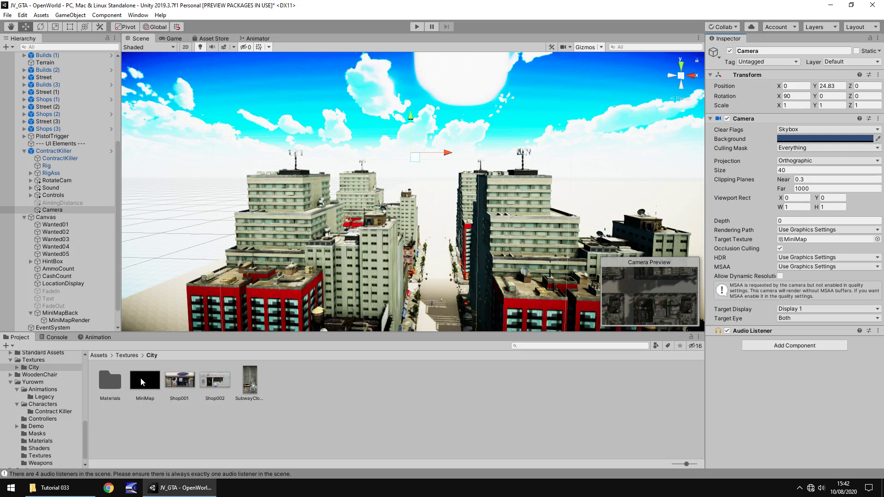
drag(140, 381, 828, 245)
Rename the overhead camera to MiniMapCam
click(60, 210)
key(F2)
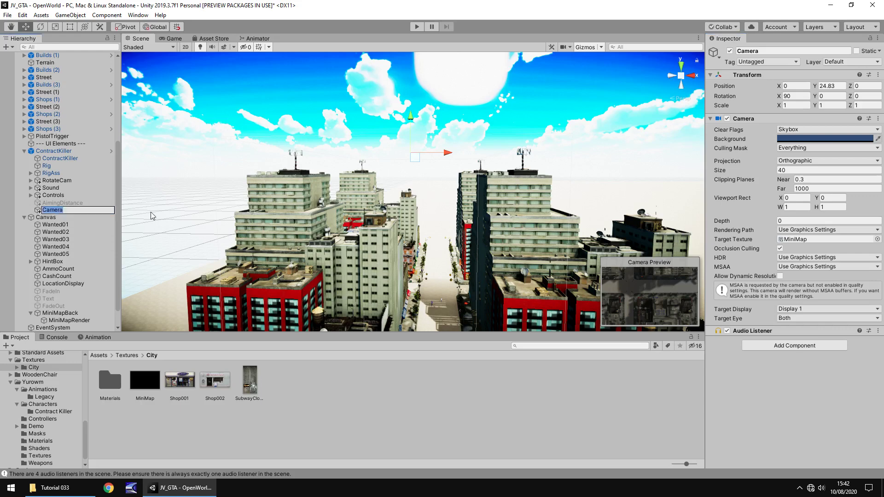
text(MiniMapCam)
key(Return)
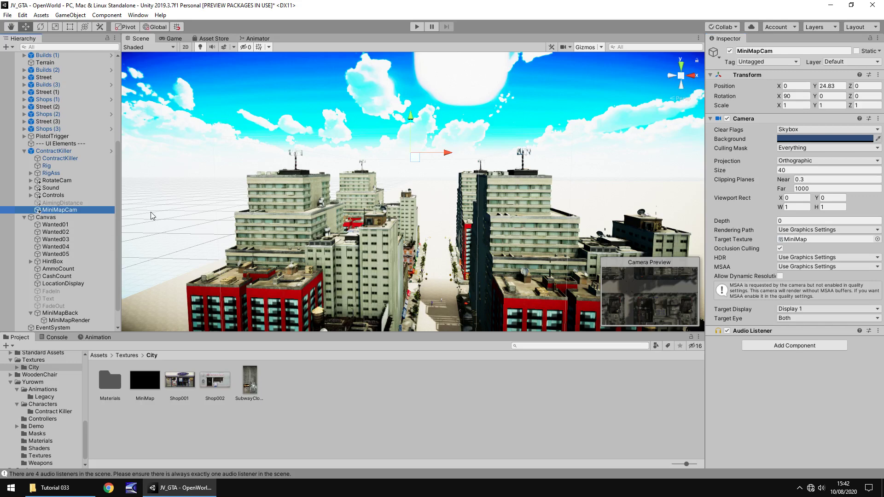
click(66, 320)
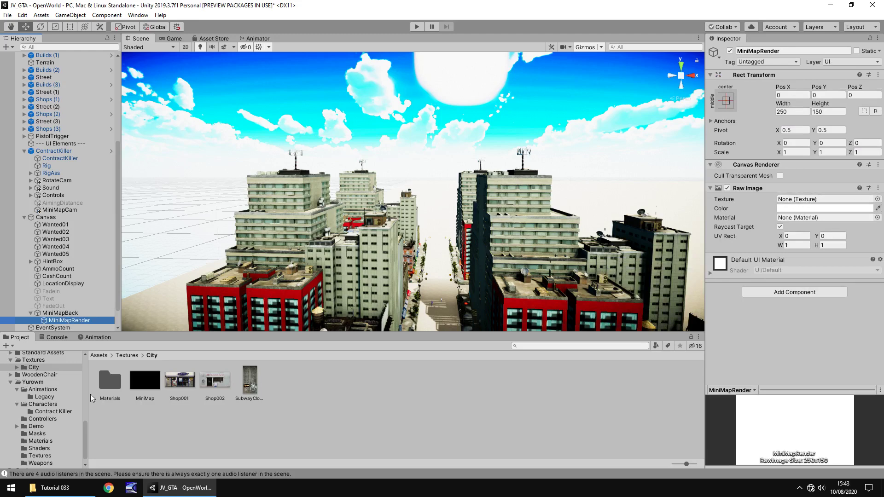
Put the MiniMap render texture in MiniMapRender's Texture field and frame MiniMapBack
drag(150, 389, 802, 204)
click(53, 314)
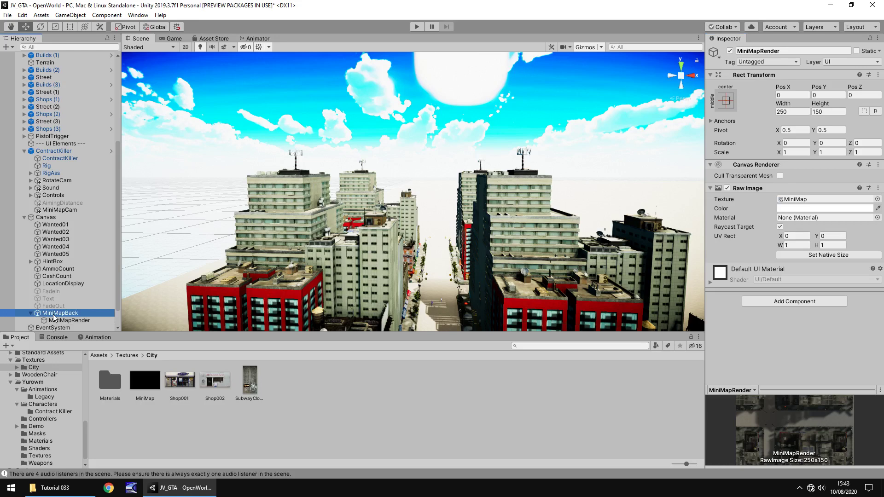
double_click(54, 316)
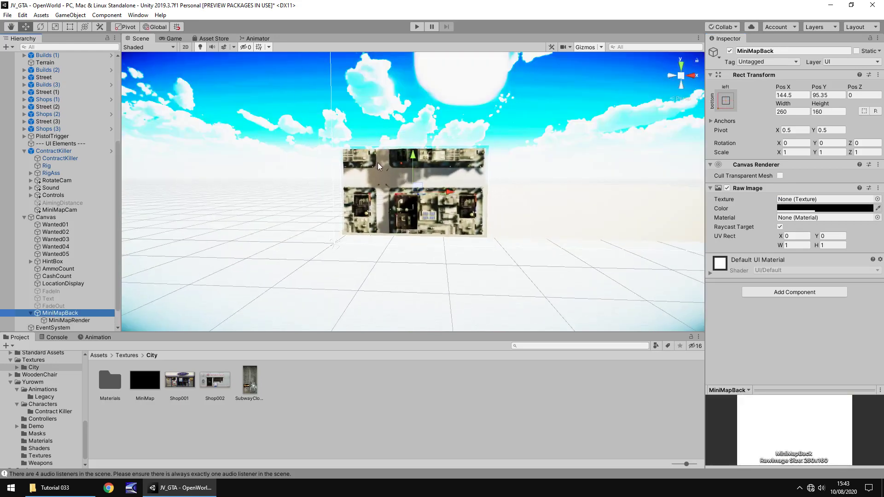
scroll(529, 218, down, 2)
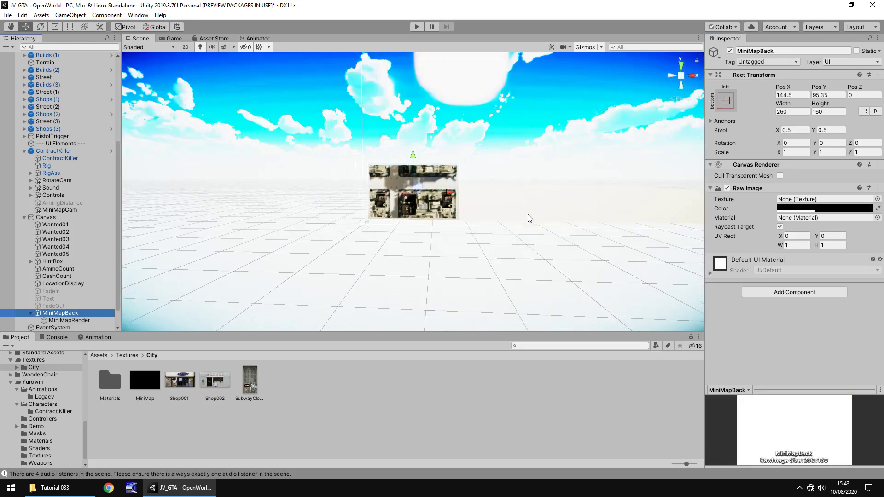
scroll(530, 219, down, 5)
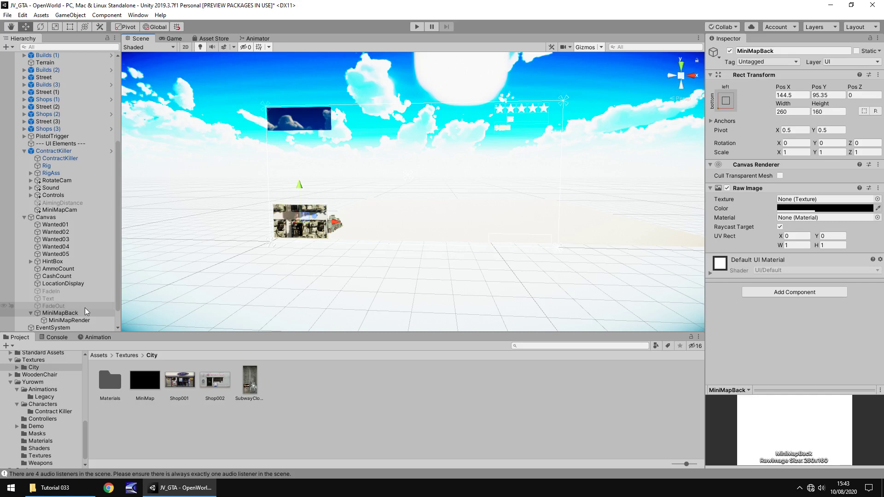
Activate FadeIn and move MiniMapBack above it in the Canvas
click(50, 292)
click(730, 51)
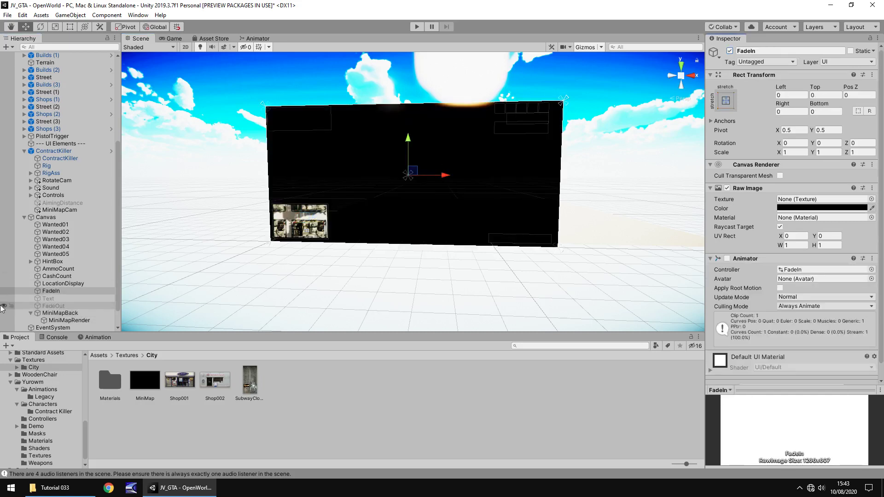
click(30, 313)
drag(50, 313, 57, 292)
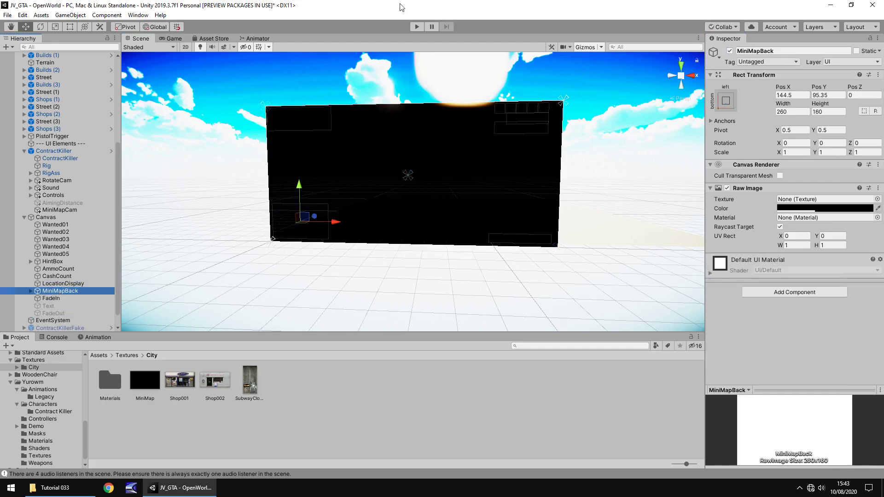
Swap ContractKiller for ContractKillerFake and start Play mode
click(55, 151)
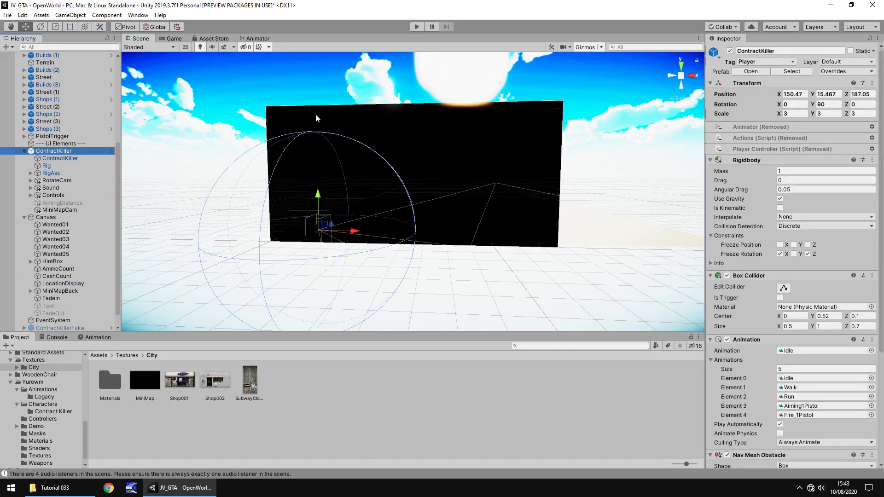
click(730, 51)
click(27, 328)
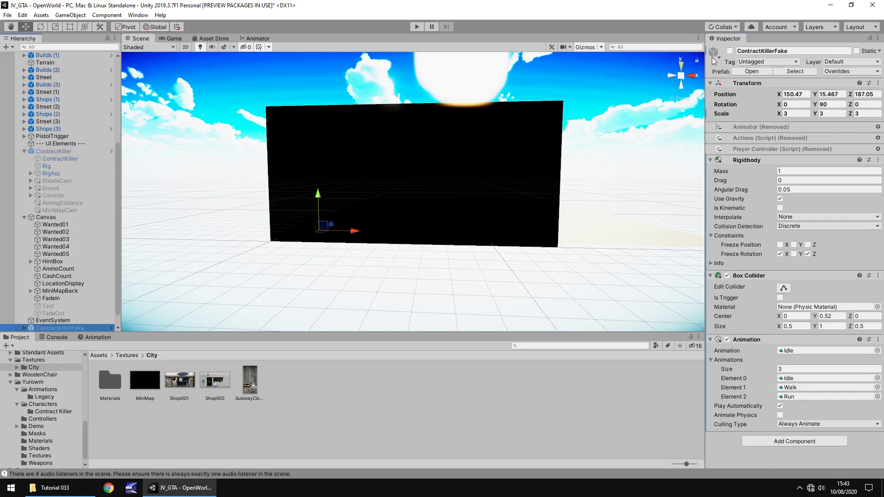
click(730, 50)
click(411, 28)
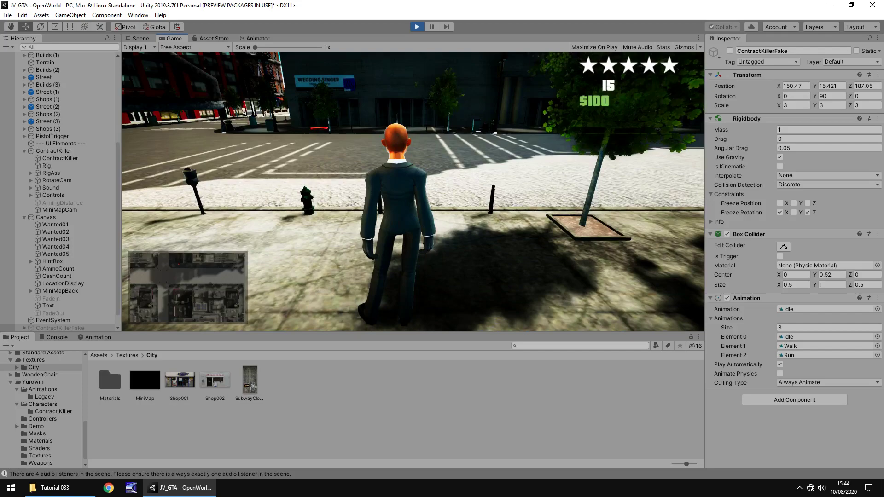
Run the character through several city streets with WASD while the minimap follows
key(w)
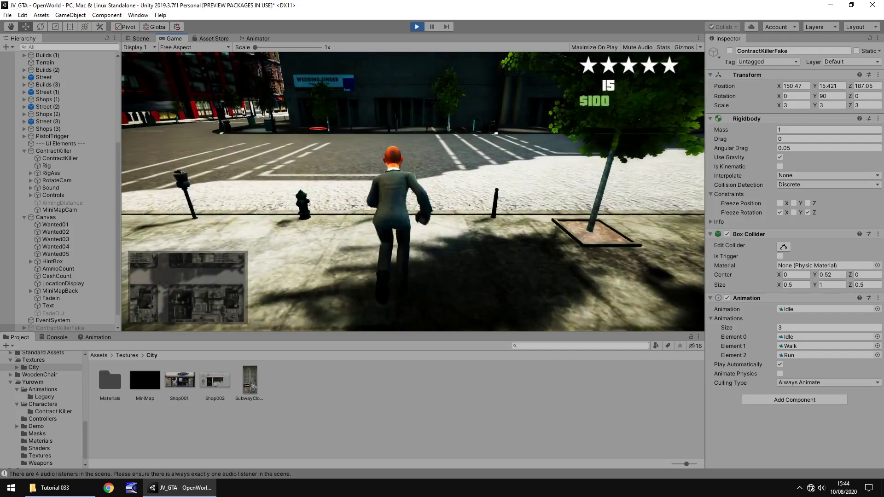
key(a)
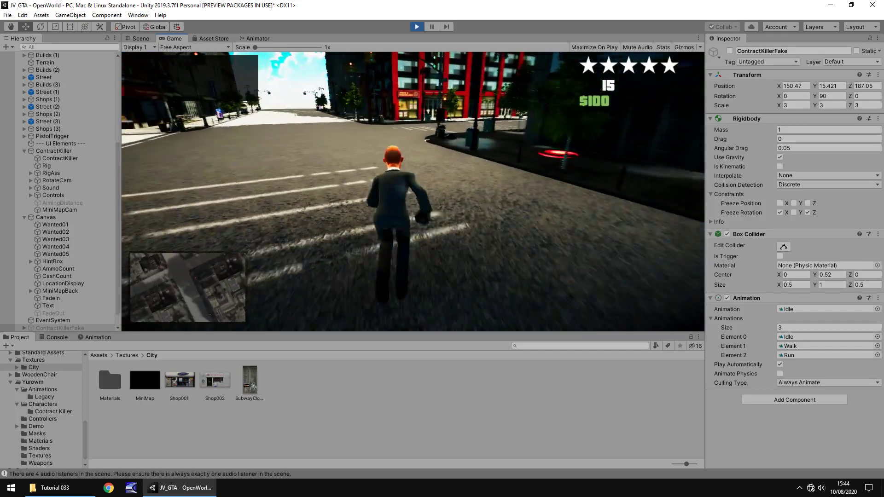
key(d)
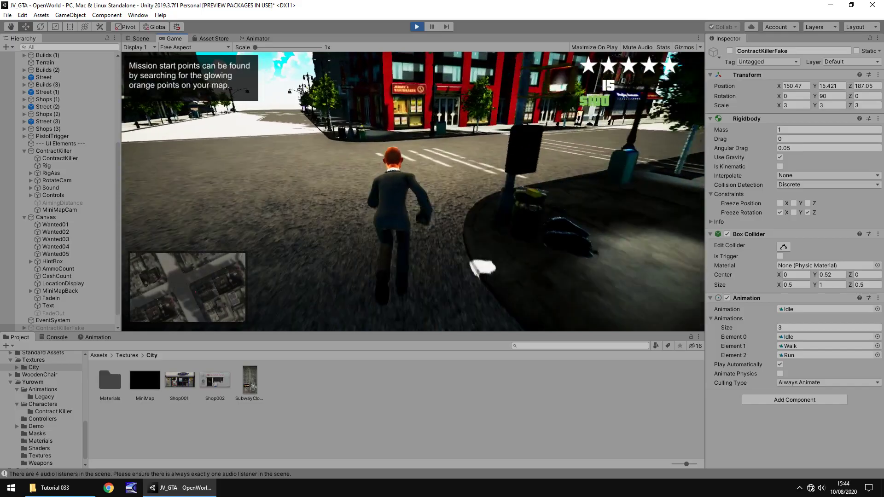
key(d)
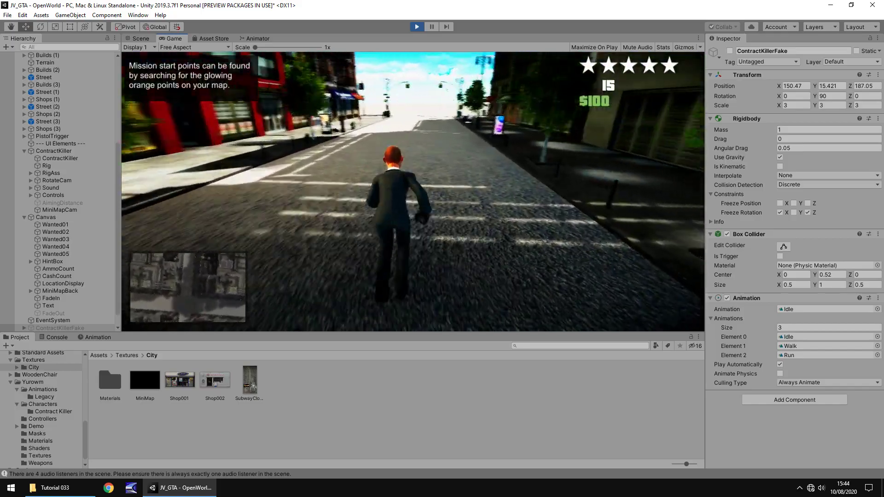
key(a)
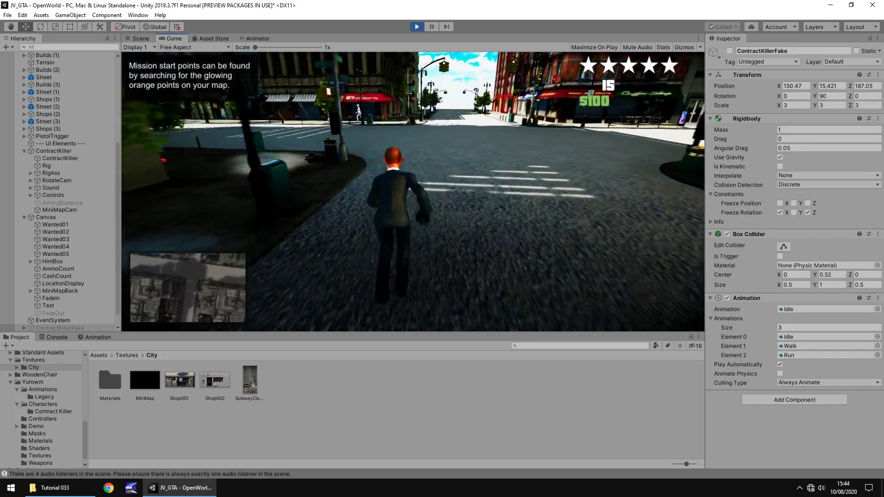
key(w)
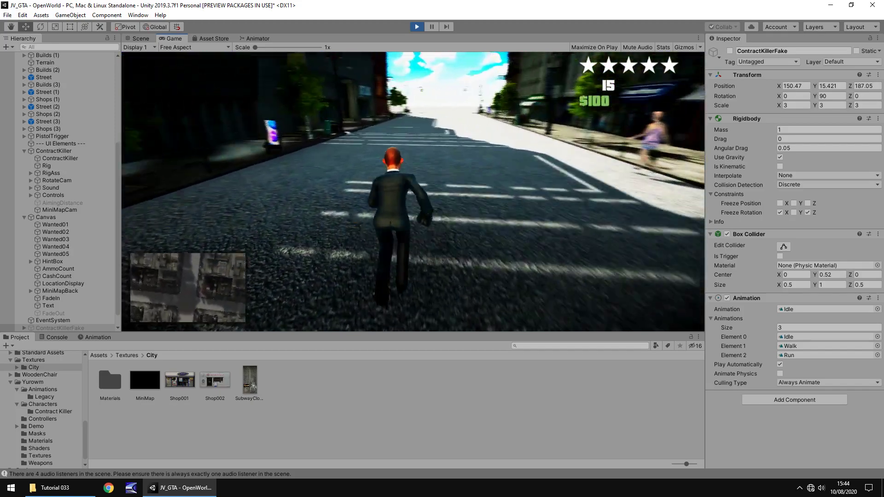
key(d)
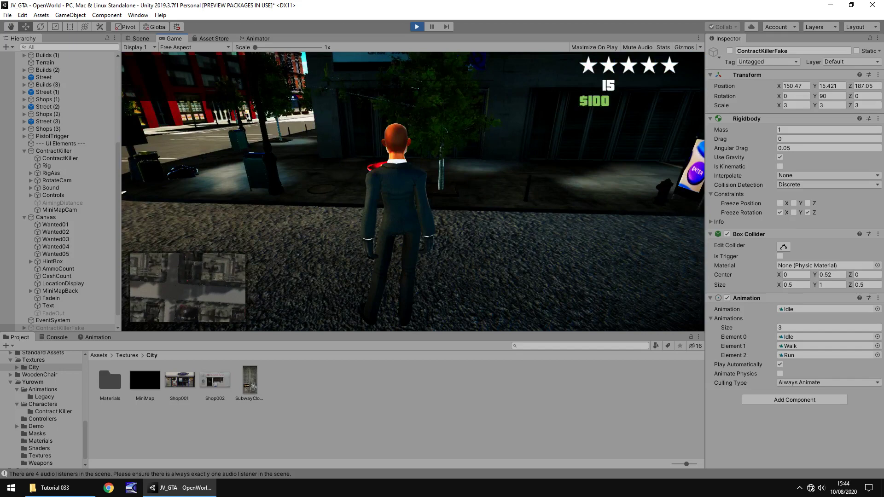
Stop the game and expand MiniMapBack to reveal MiniMapRender
key(ctrl+p)
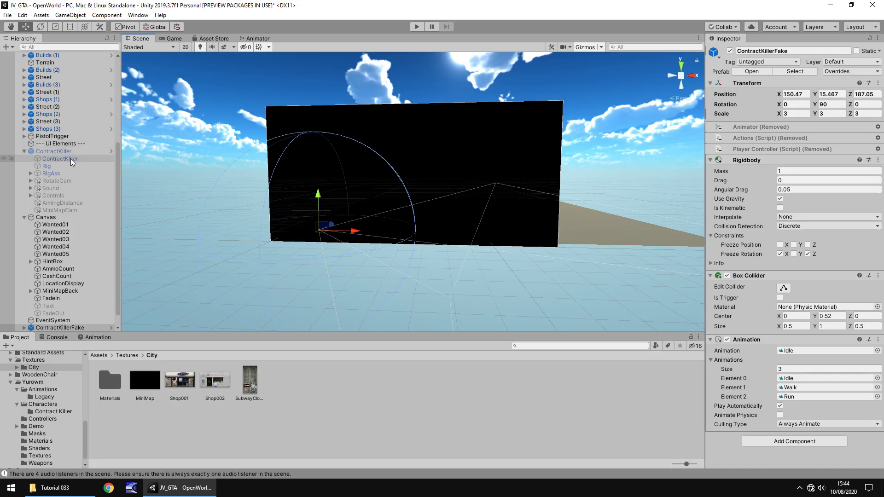
scroll(60, 271, down, 2)
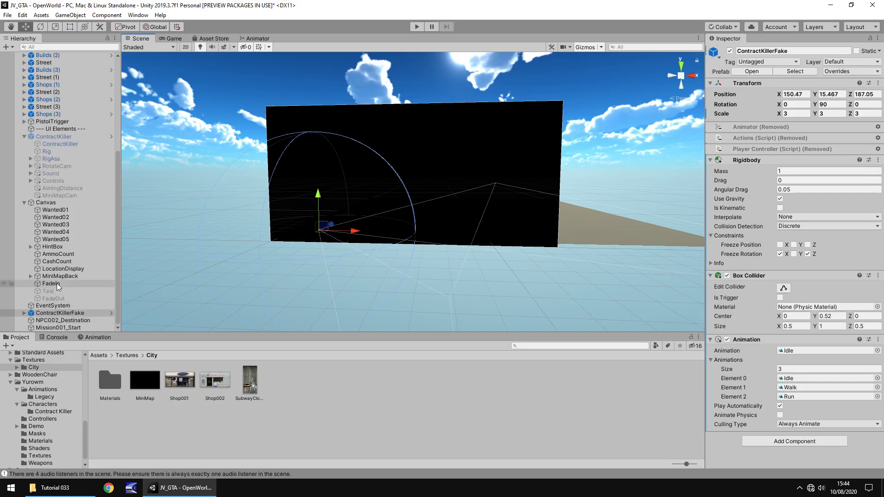
click(29, 276)
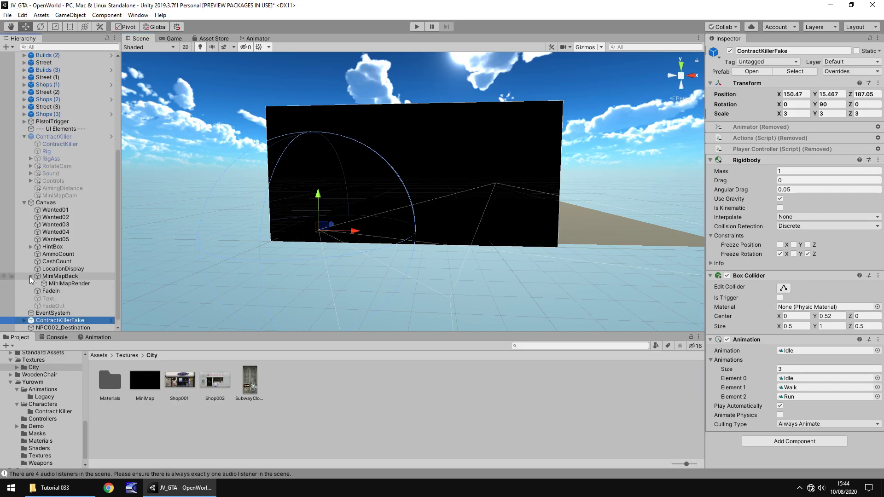
Add a Raw Image under MiniMapRender sized 3 by 3
right_click(67, 283)
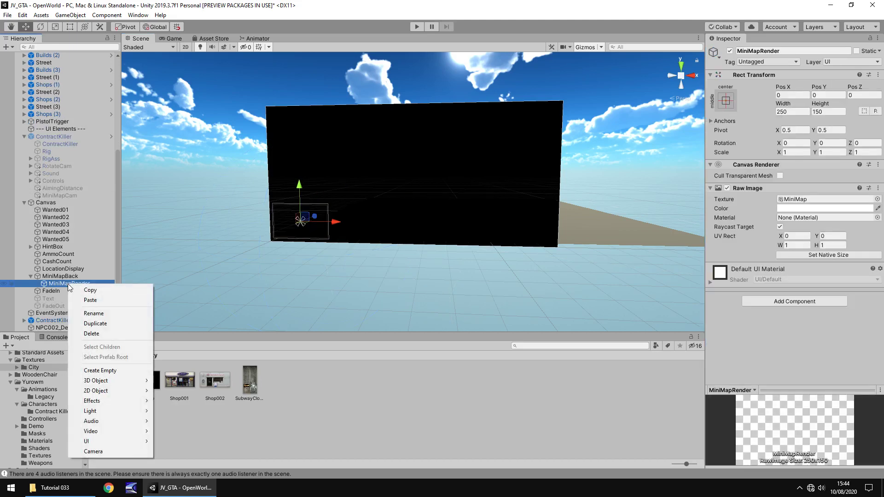
mouse_move(103, 441)
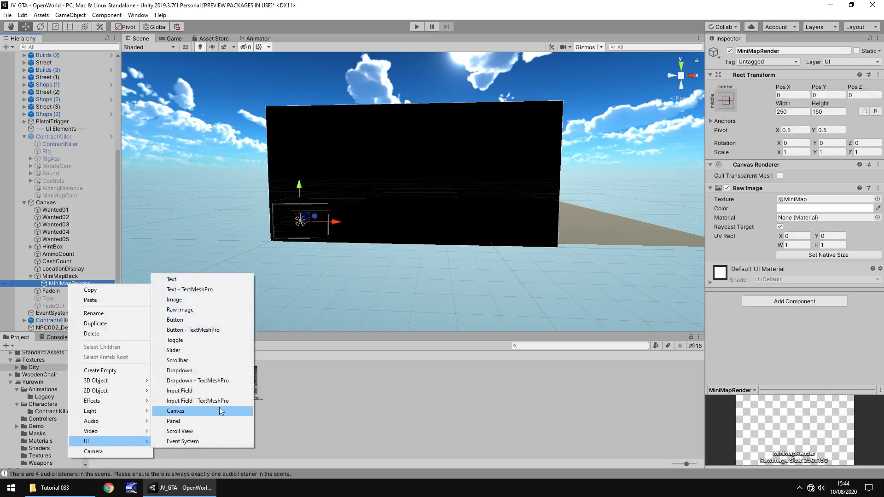
click(188, 310)
click(796, 112)
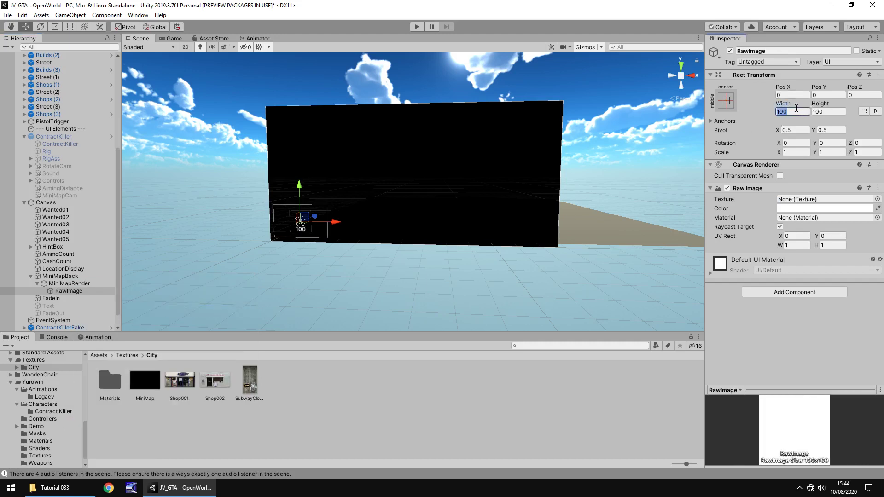
text(3)
click(828, 111)
text(3)
Tint the new image blue and preview it in a quick play run
click(796, 208)
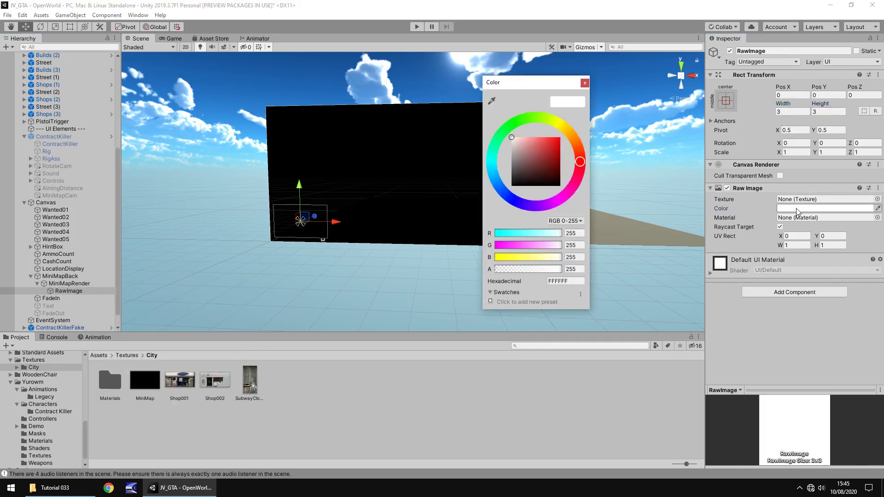
click(507, 196)
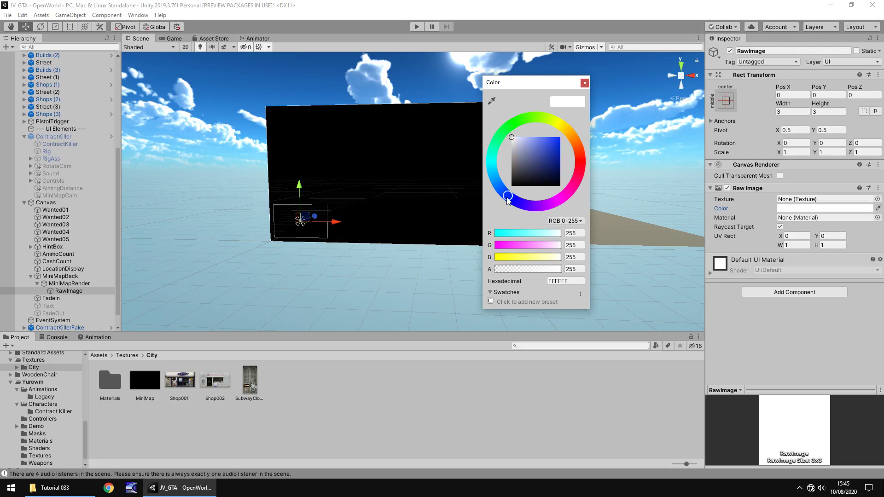
click(584, 82)
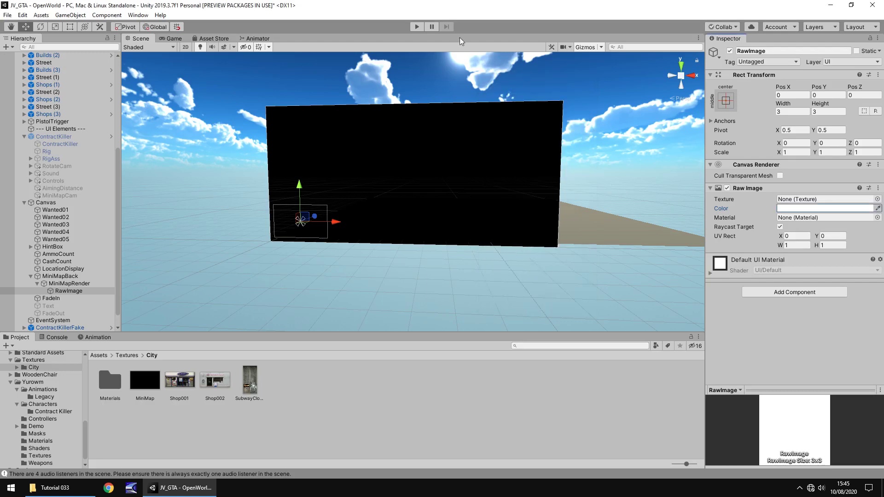
click(417, 26)
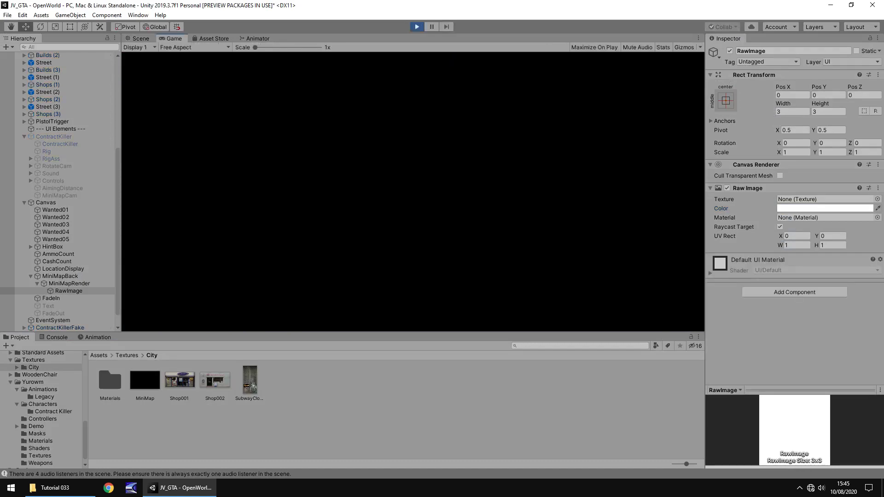
key(ctrl+p)
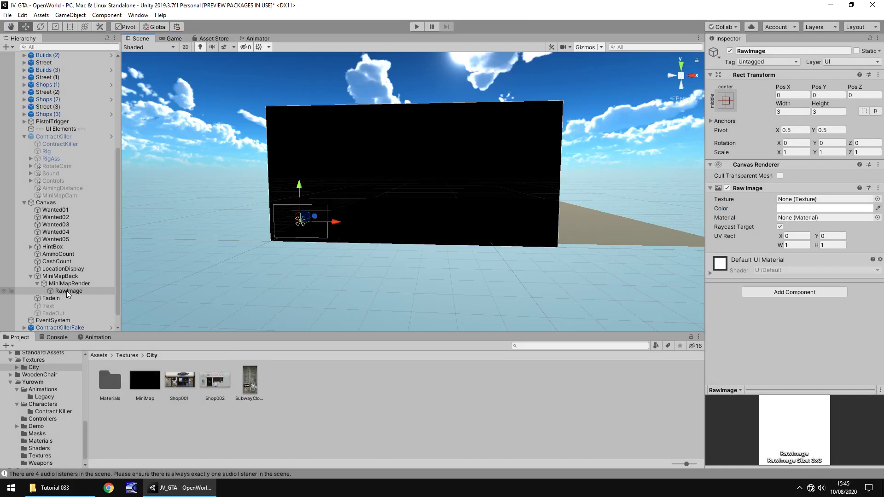
Move the Raw Image directly under MiniMapBack and rename it PlayerMarker
drag(66, 291, 65, 290)
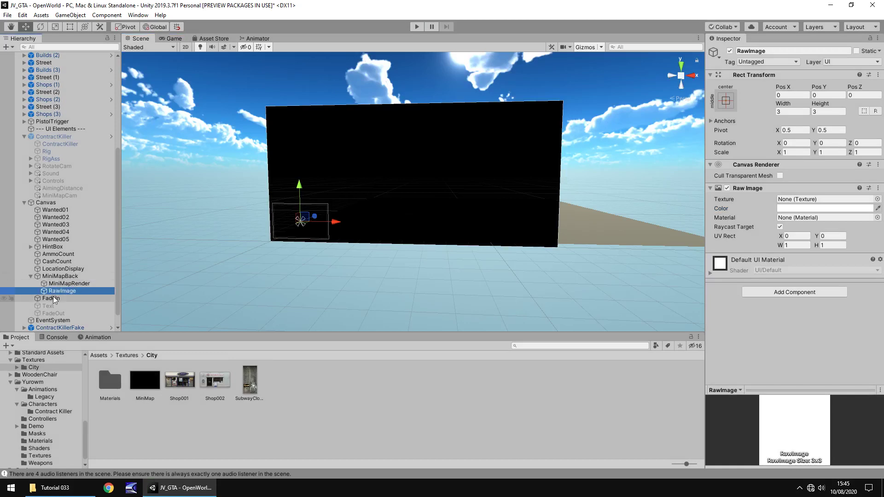
key(F2)
text(Pla)
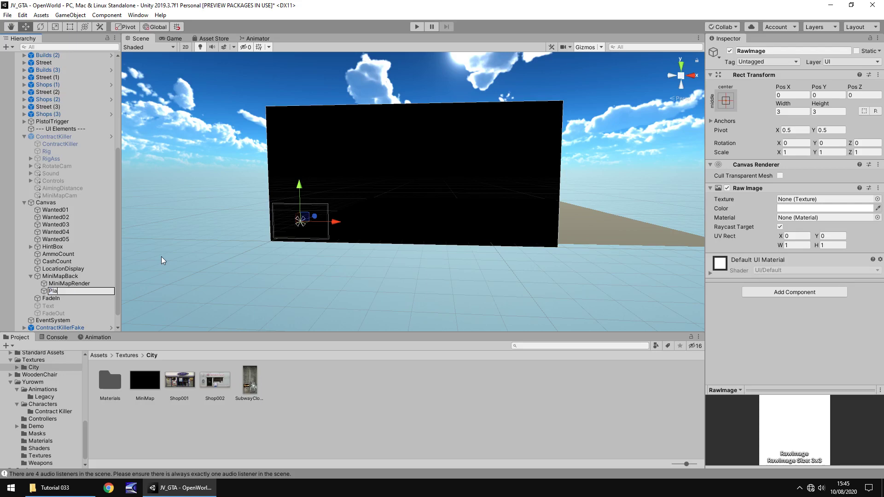
text(yerMarker)
key(Return)
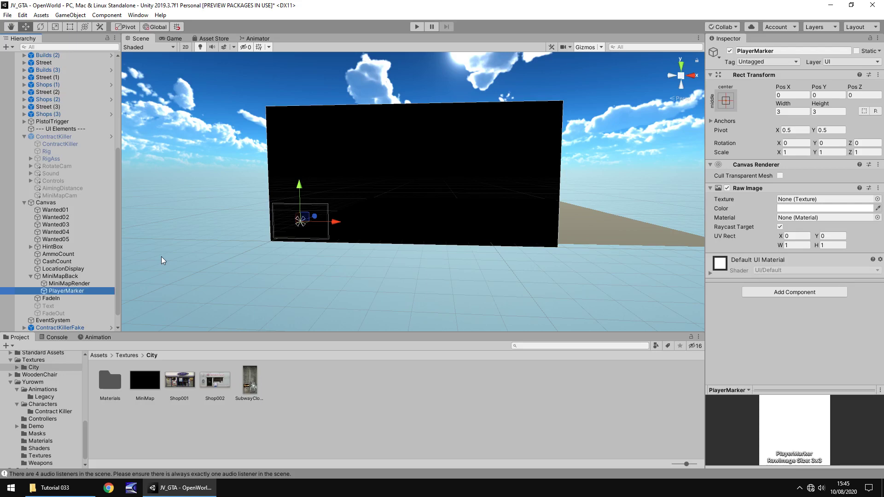
Play-test the scene, running forward with W along the street, then release the cursor with Esc
click(417, 27)
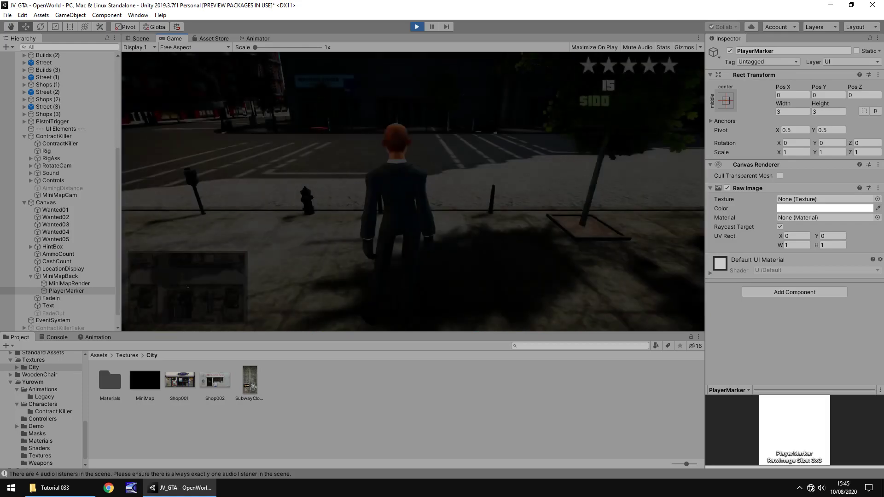
key(w)
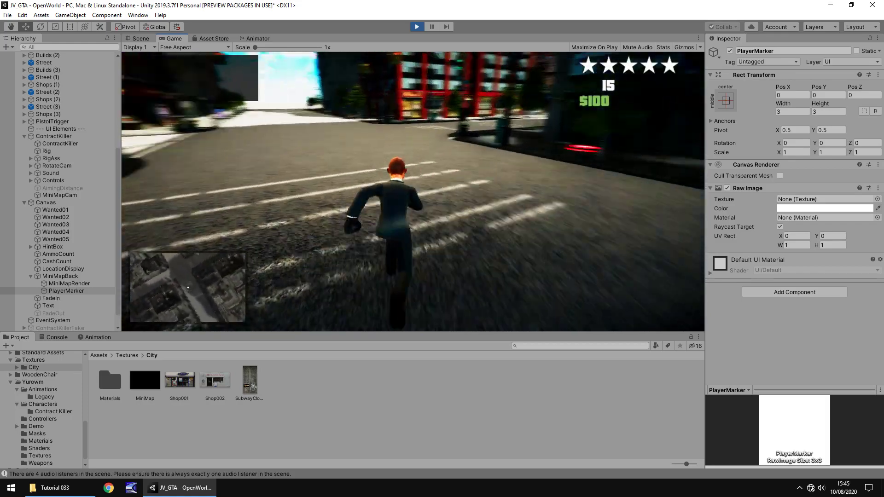
key(w)
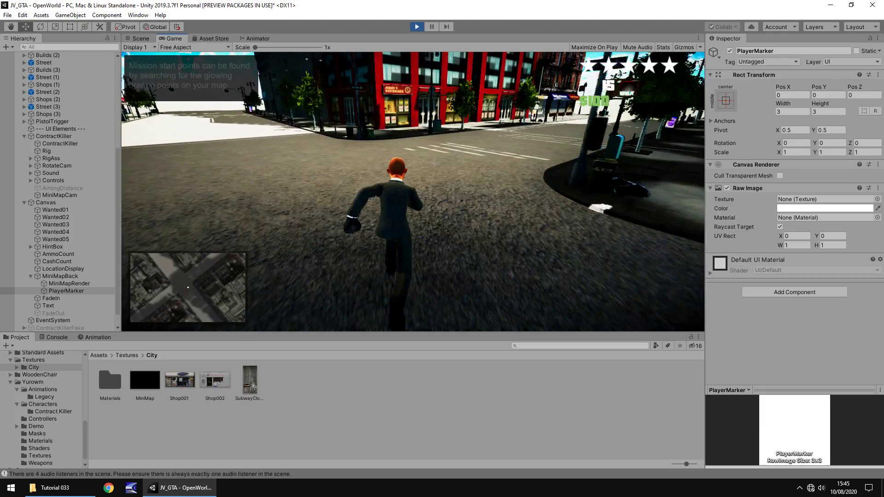
key(w)
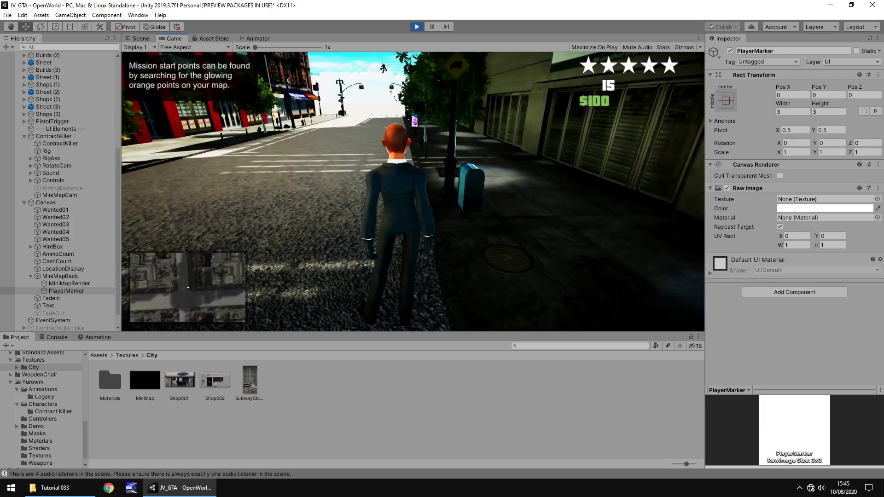
key(Escape)
Stop the test and set PlayerMarker's Raw Image colour to bright blue
key(ctrl+p)
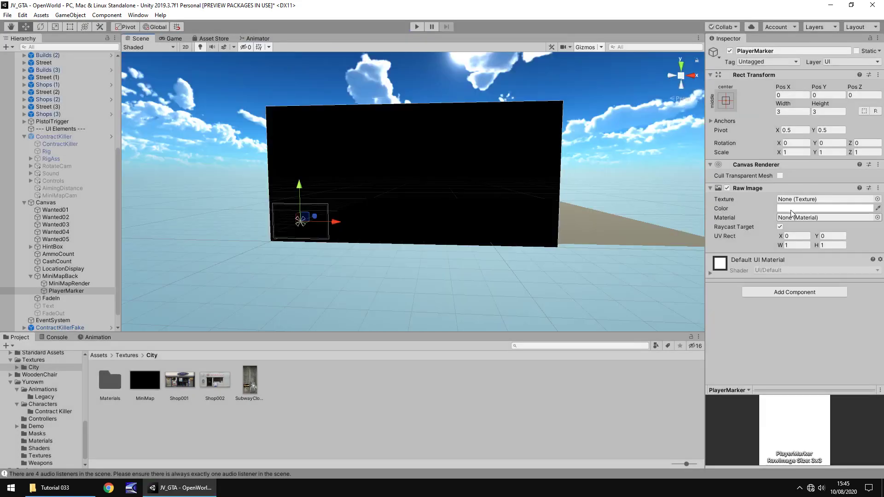
click(824, 208)
drag(540, 159, 572, 106)
click(509, 197)
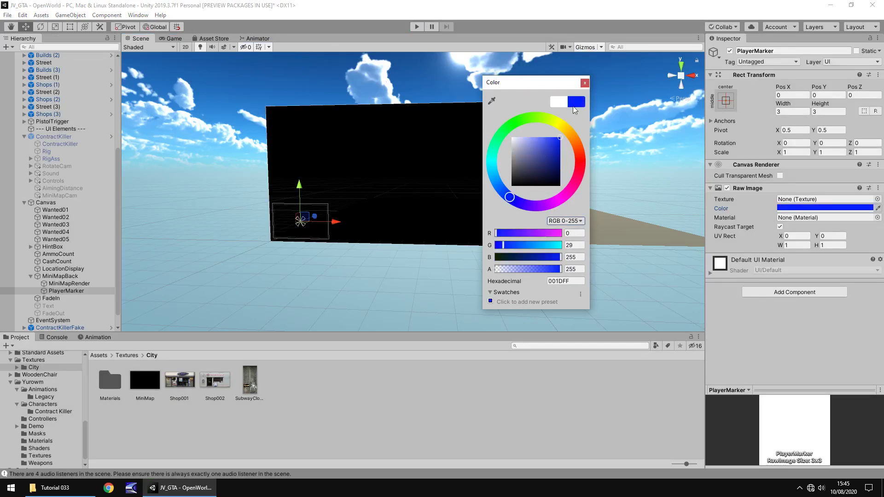
click(584, 83)
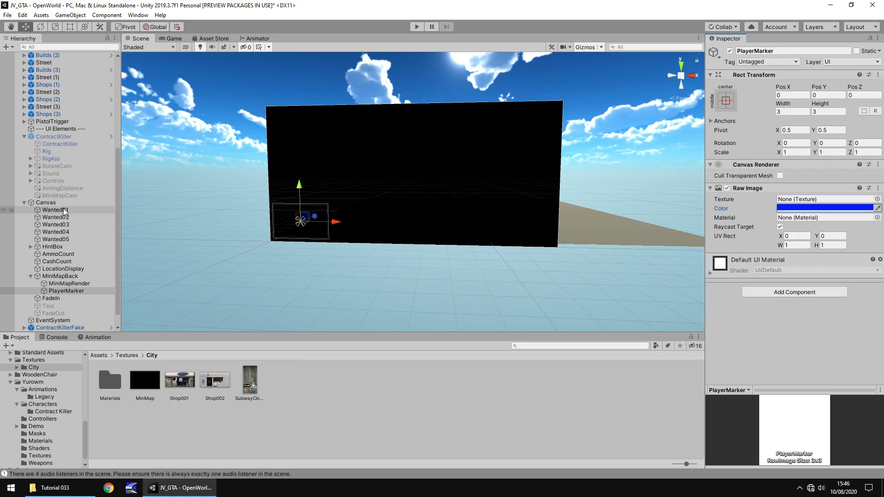
Frame Mission001_Start in the scene and add a Plane as its child
scroll(66, 277, down, 1)
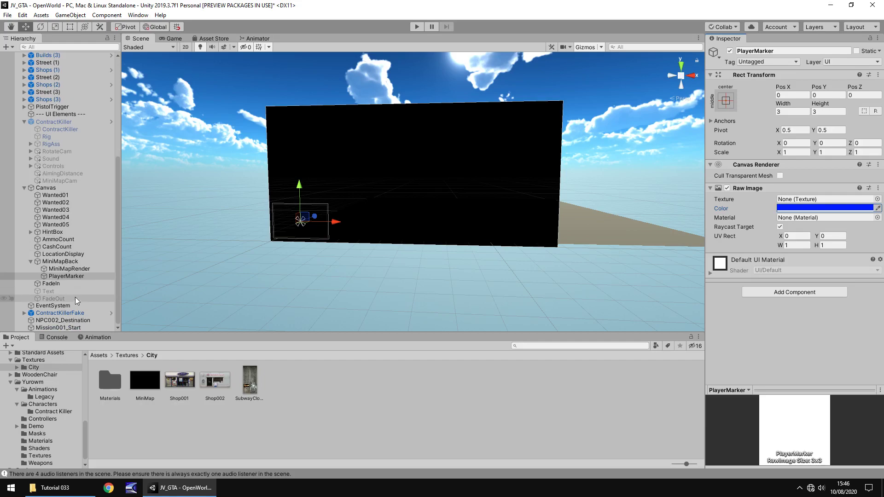
double_click(66, 328)
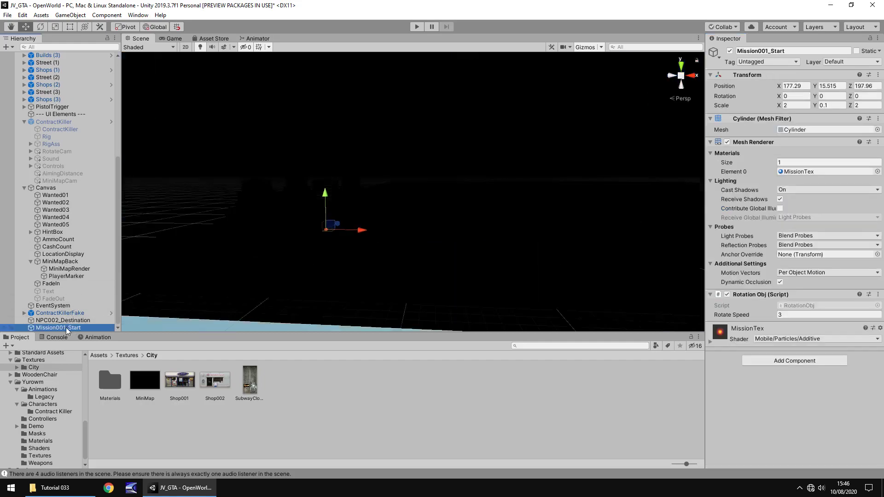
right_drag(347, 255, 187, 285)
right_click(56, 328)
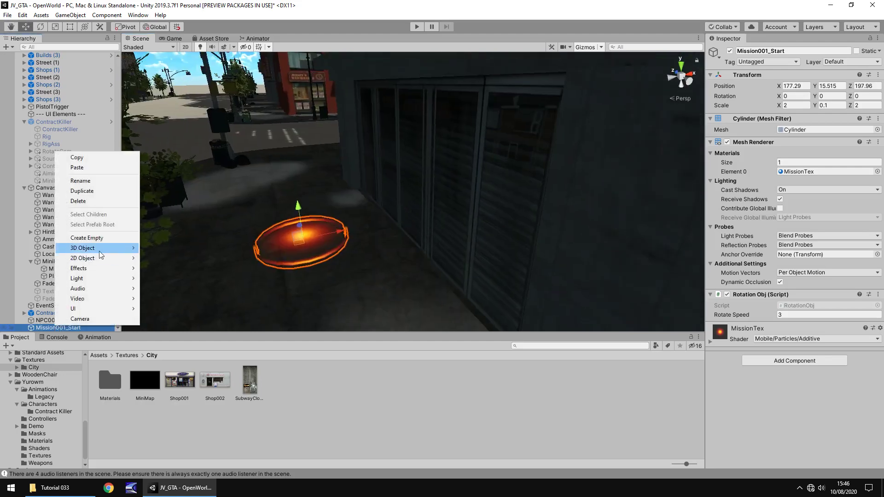
mouse_move(96, 255)
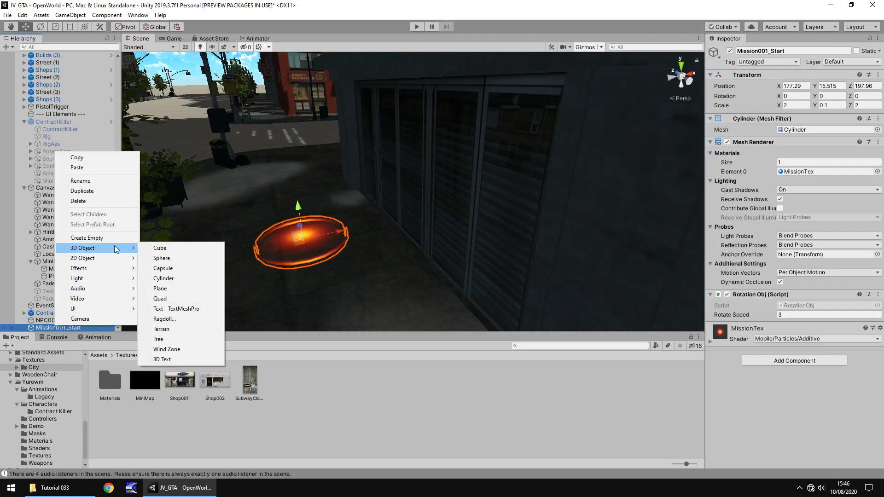
click(161, 289)
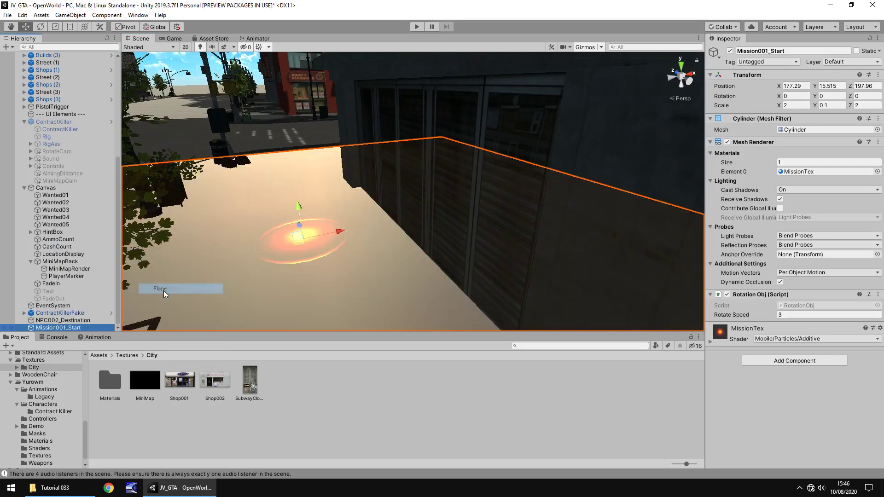
Scale the Plane down to 0.1 on X, Y and Z
scroll(509, 192, down, 5)
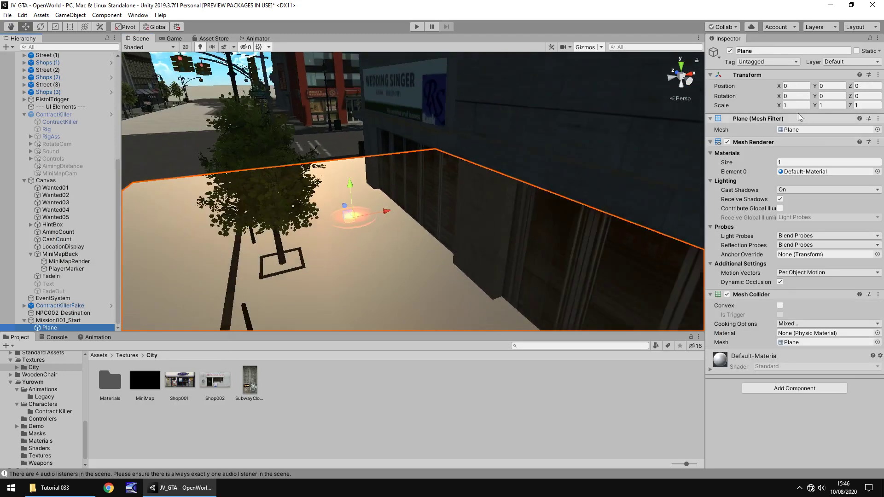
click(805, 104)
text(0.1)
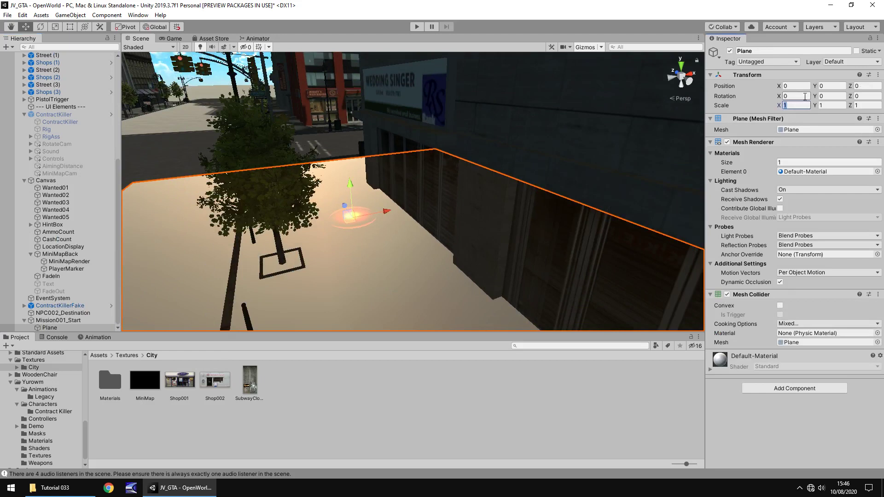
click(836, 106)
text(0.1)
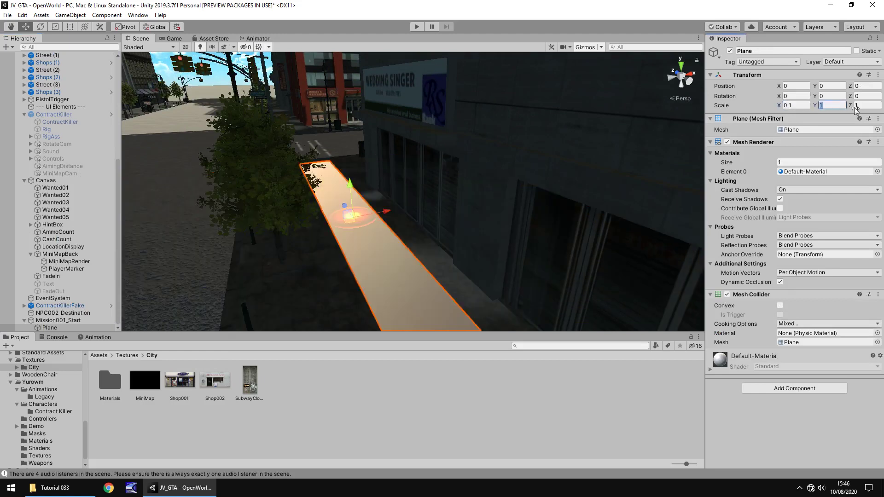
key(Tab)
text(.1)
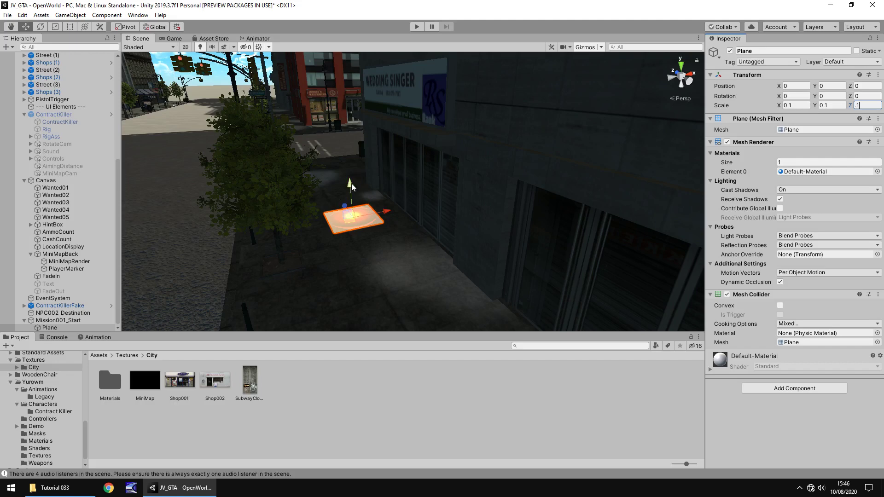
Raise the Plane to Y 393.1 high above the rooftops
scroll(389, 217, up, 2)
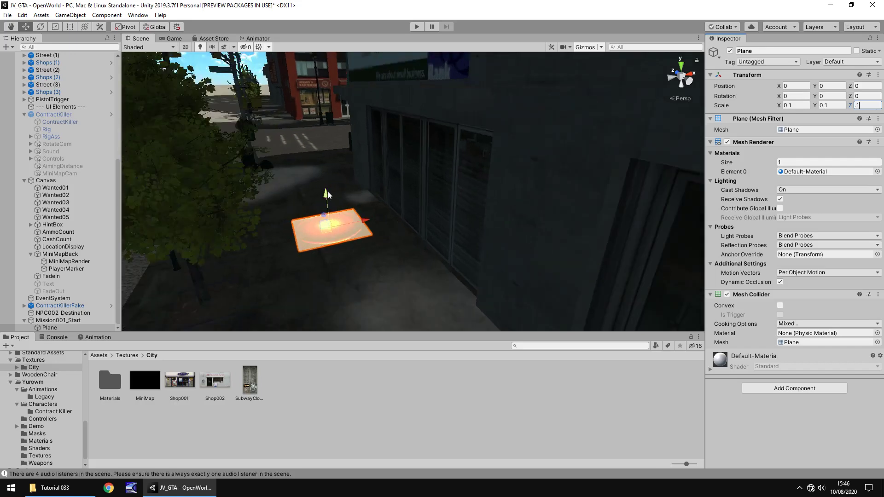
drag(326, 197, 346, 190)
right_drag(346, 190, 349, 53)
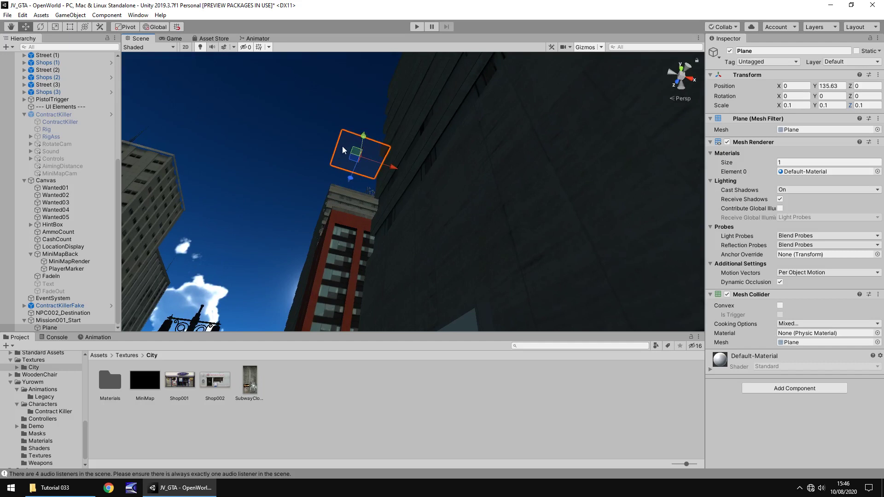
right_drag(183, 122, 464, 289)
drag(431, 295, 444, 110)
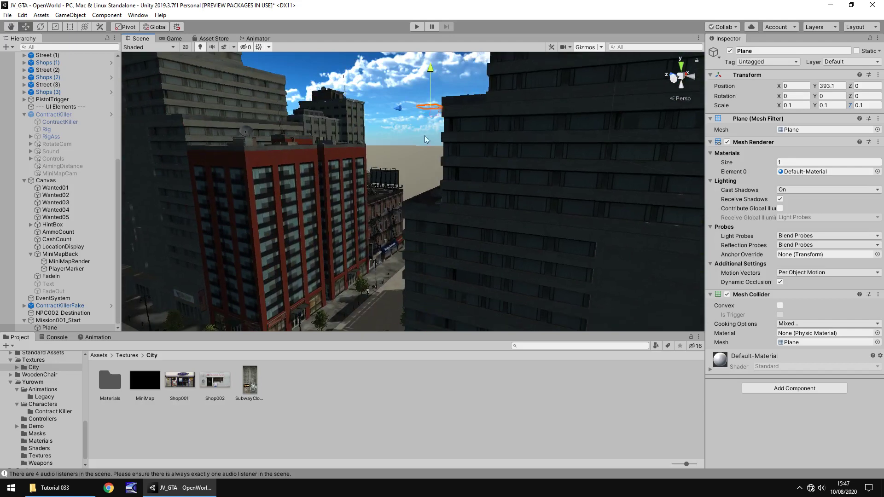
right_drag(509, 118, 420, 202)
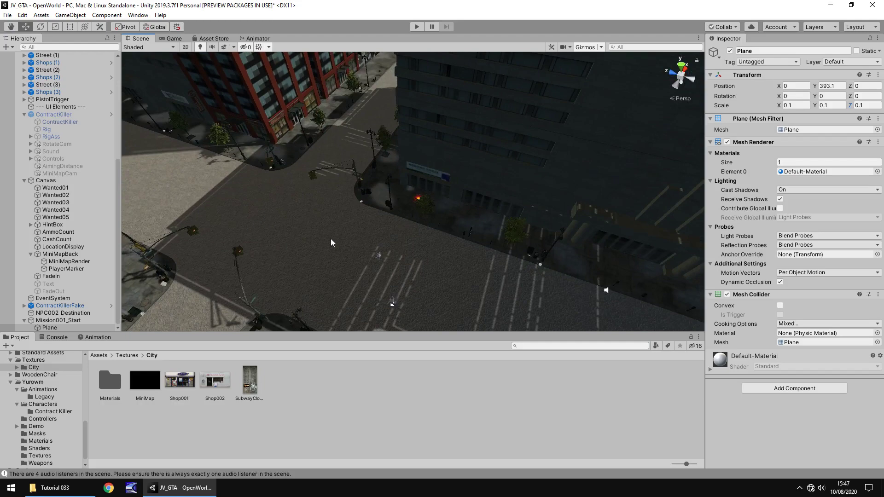
right_drag(458, 192, 485, 106)
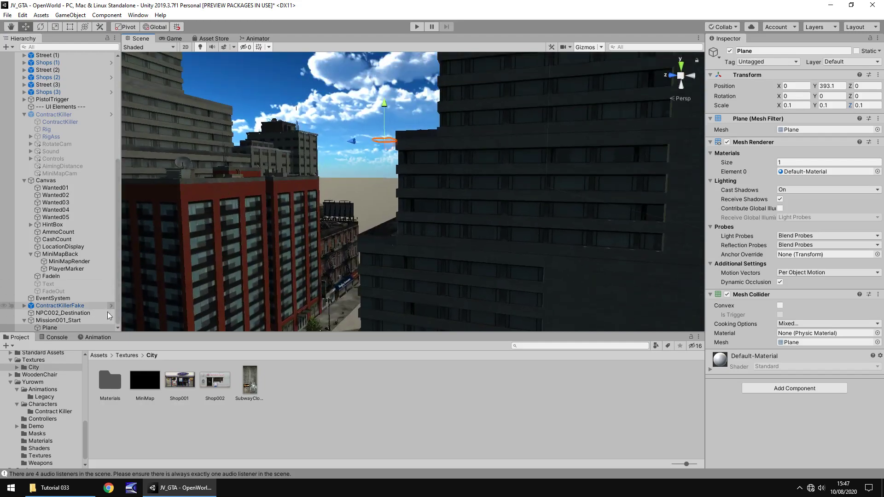
Play-test, framing the Plane in the Scene view and floating the Game view in its own window
click(413, 30)
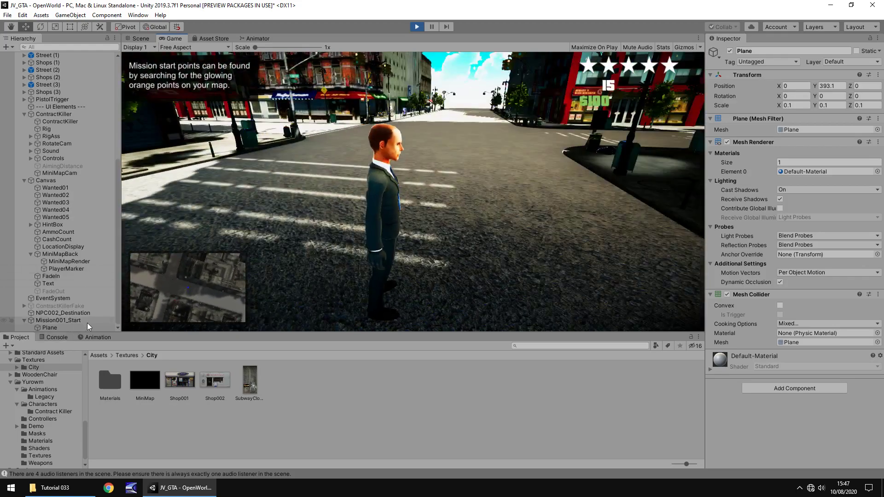
click(87, 327)
click(140, 39)
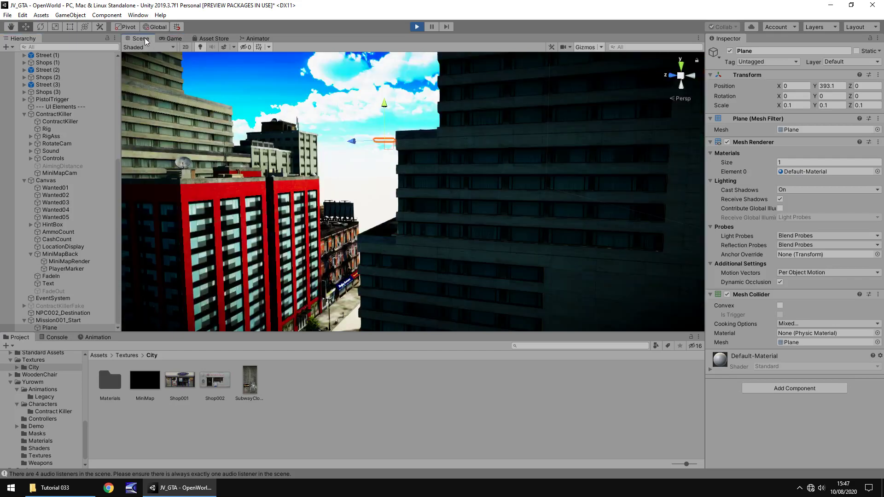
key(f)
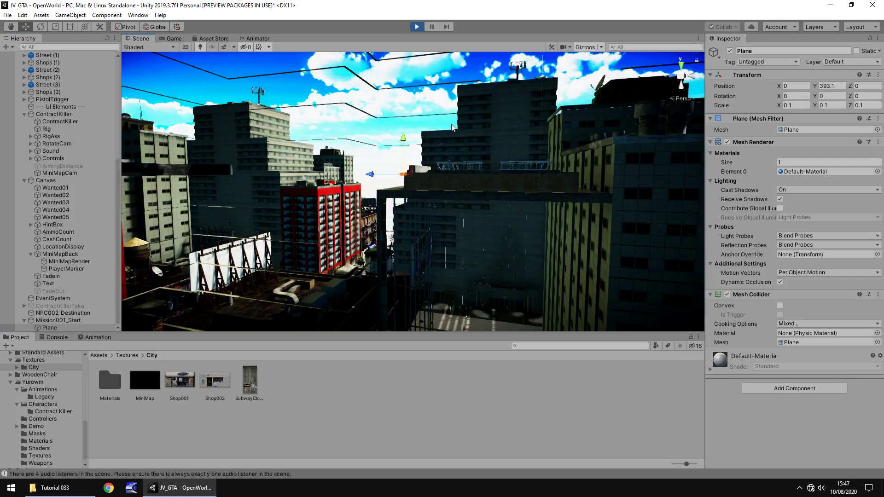
middle_drag(442, 212, 386, 184)
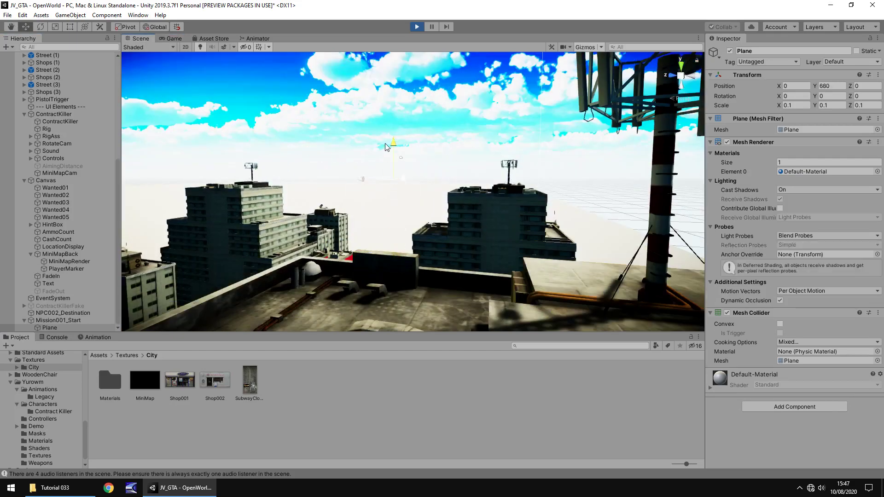
drag(174, 39, 139, 52)
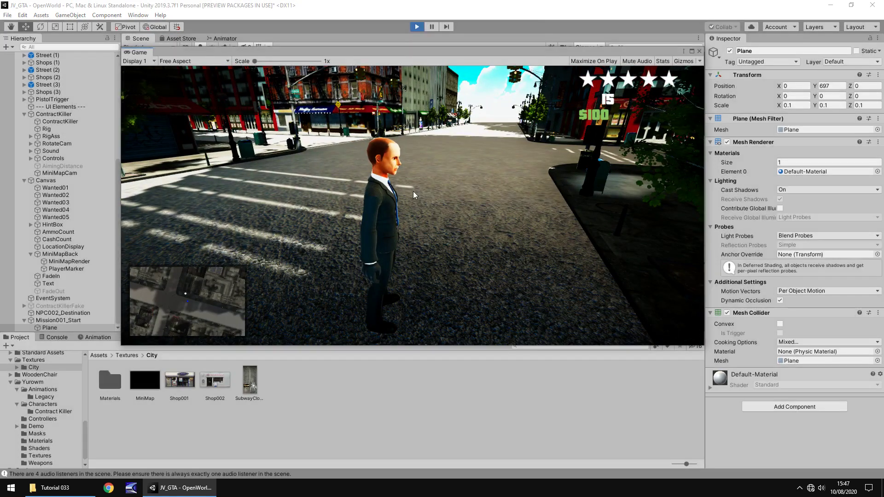
key(ctrl+p)
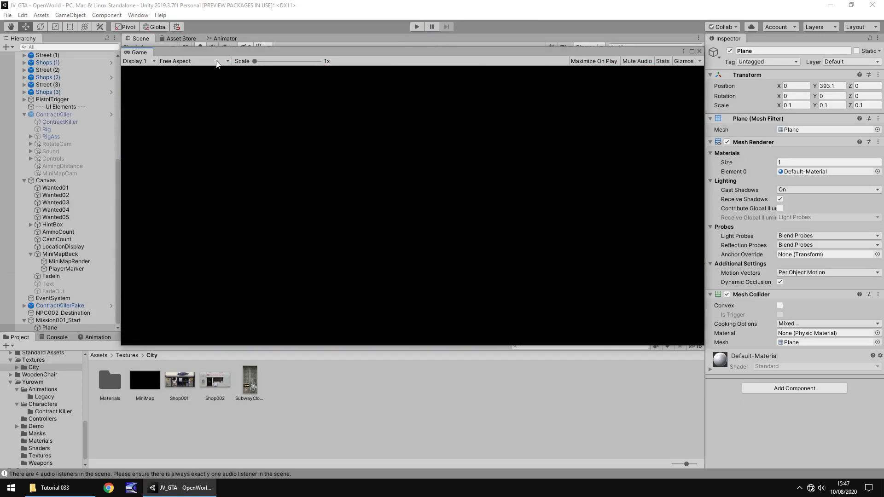
drag(156, 55, 165, 43)
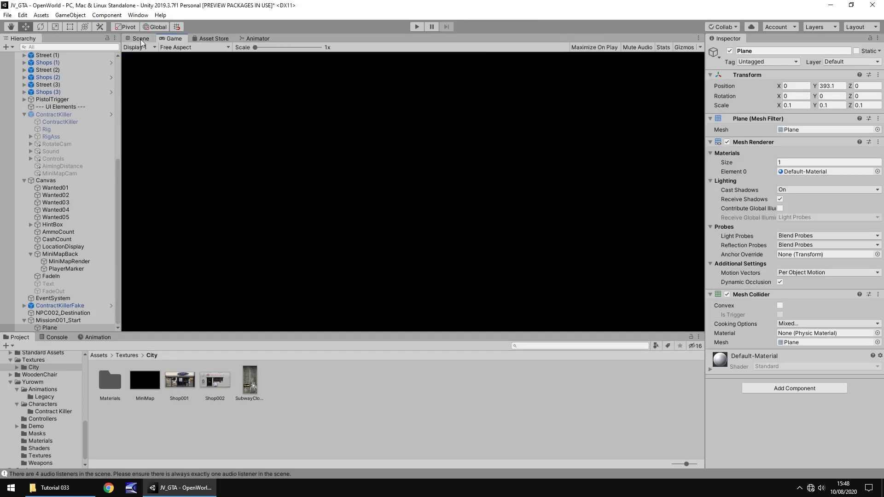
click(141, 41)
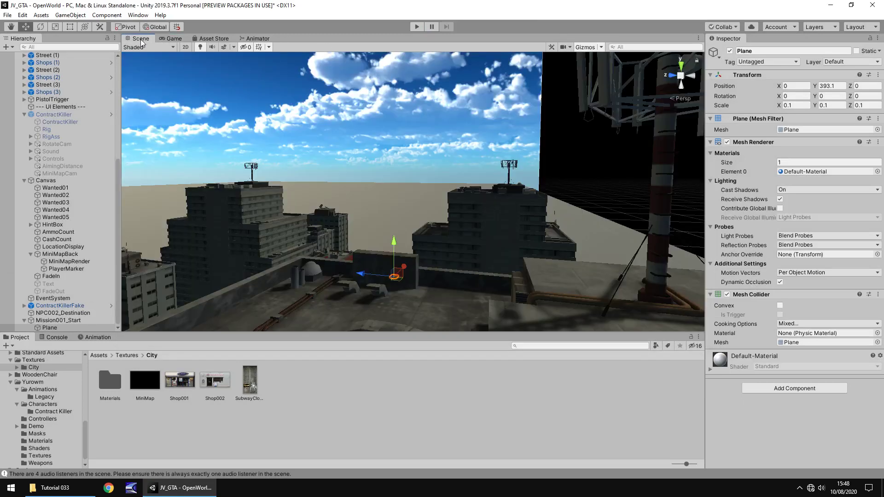
click(840, 87)
text(700)
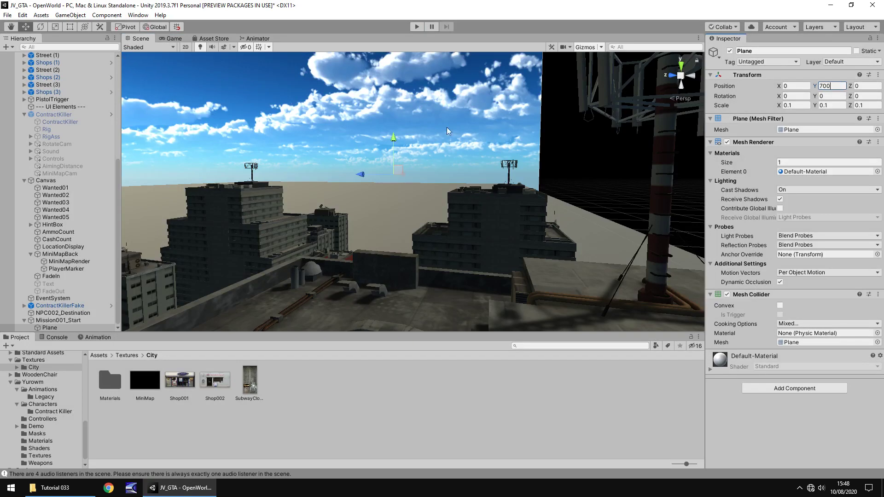
scroll(426, 178, up, 3)
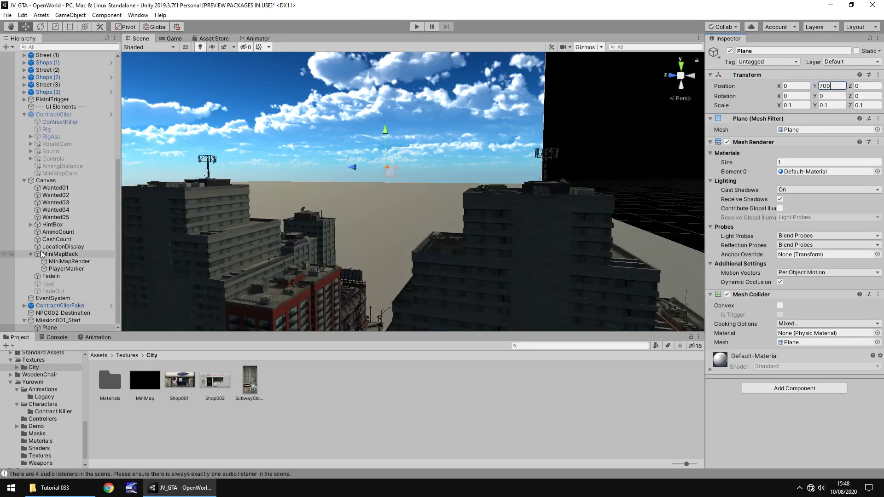
click(60, 173)
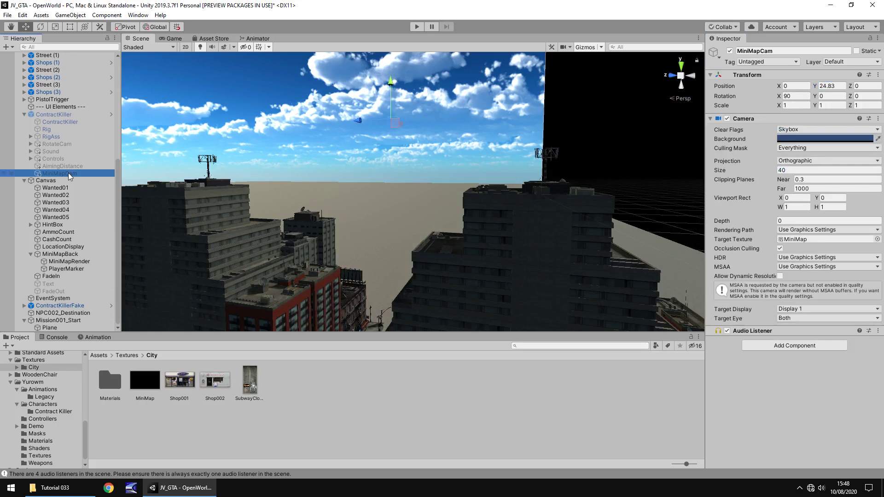
click(49, 327)
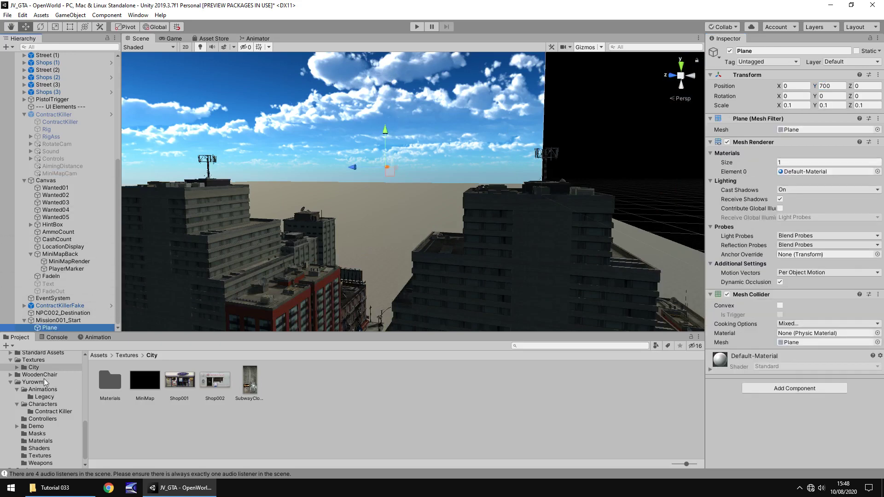
scroll(54, 399, up, 5)
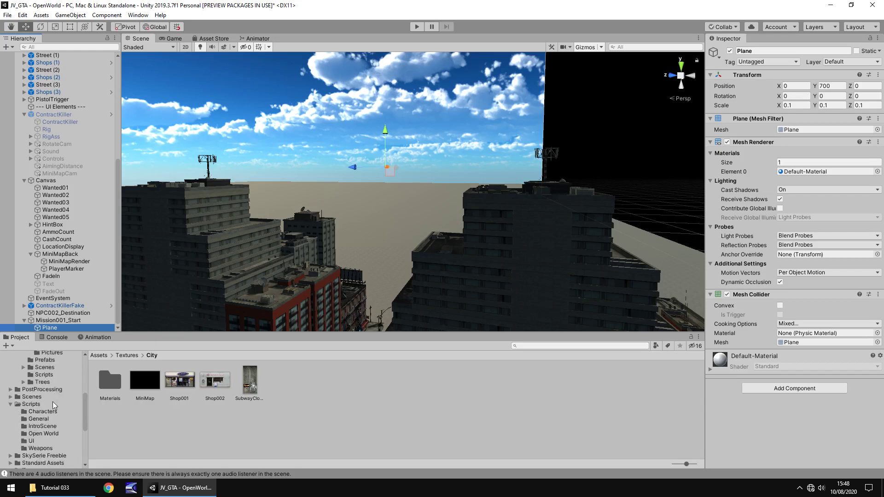
scroll(51, 402, up, 8)
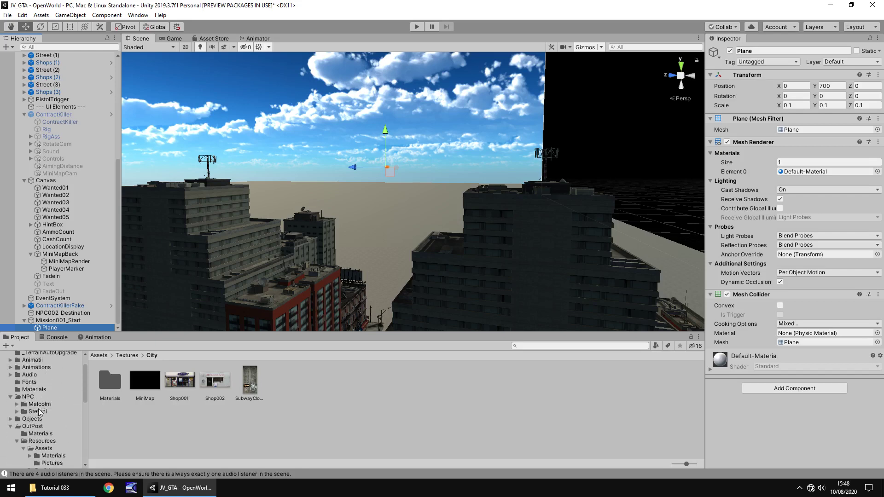
Create a new material named OrangeMat in the Materials folder
click(37, 389)
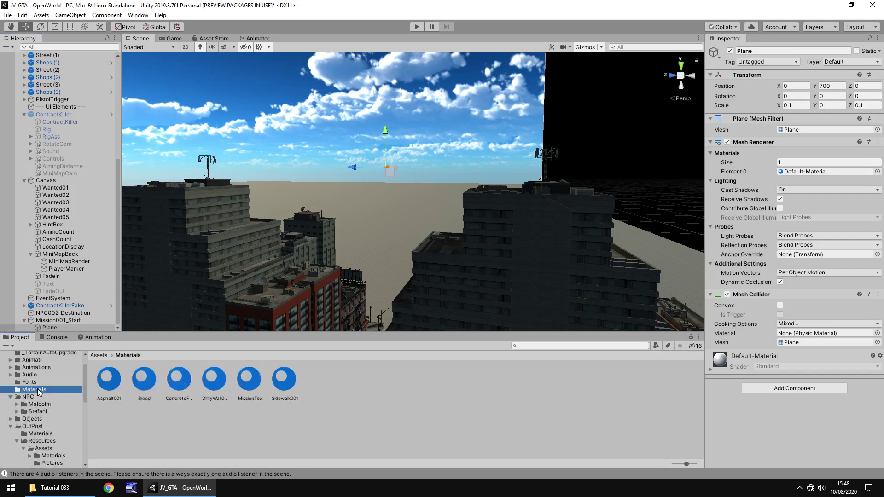
right_click(318, 391)
mouse_move(369, 148)
mouse_move(481, 149)
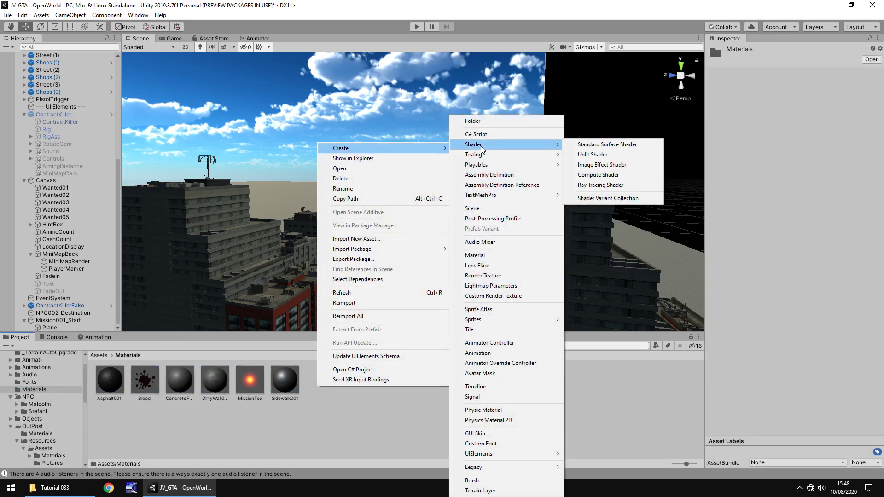
click(476, 255)
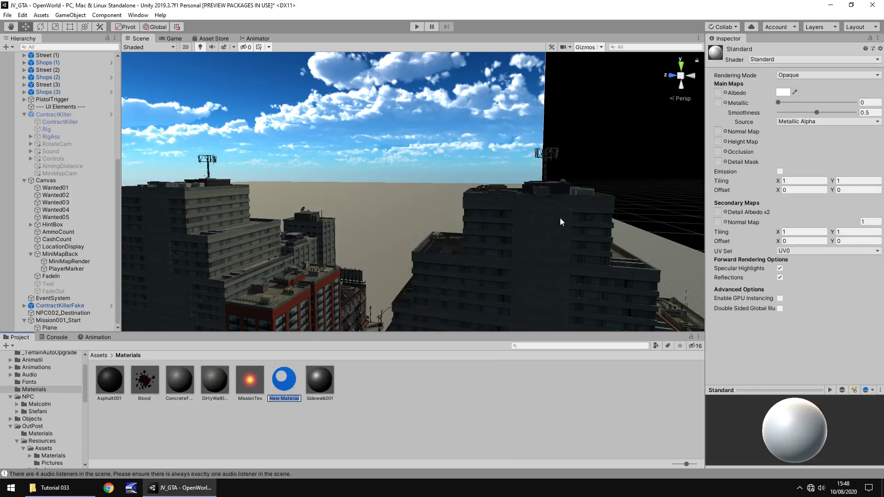
text(OrangeMat)
key(Return)
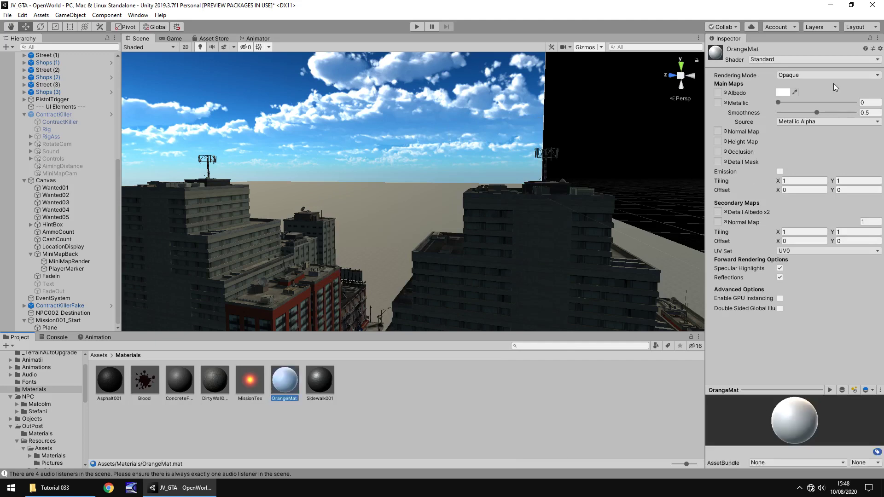
Set OrangeMat's albedo to a saturated orange (FF7907)
click(783, 92)
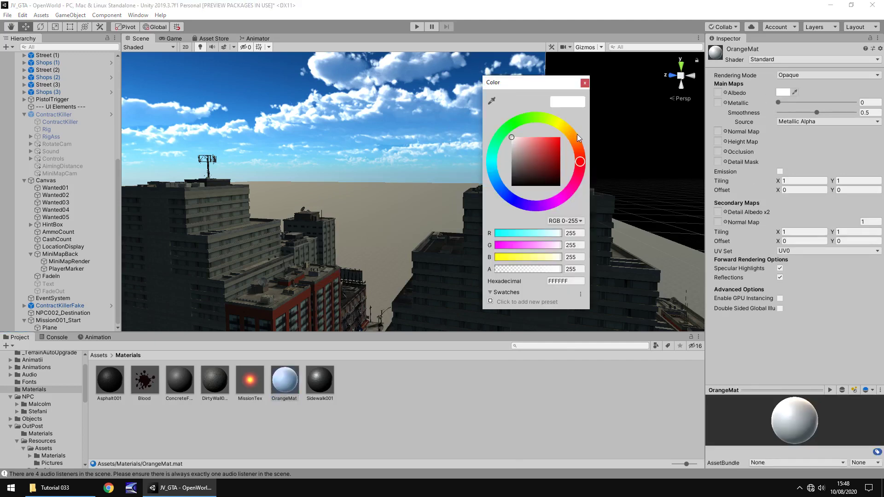
click(574, 140)
click(546, 137)
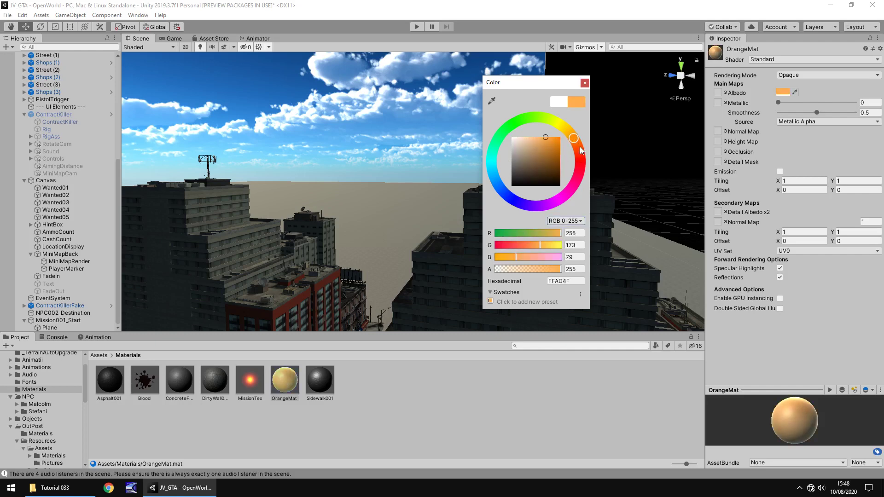
click(579, 141)
click(559, 137)
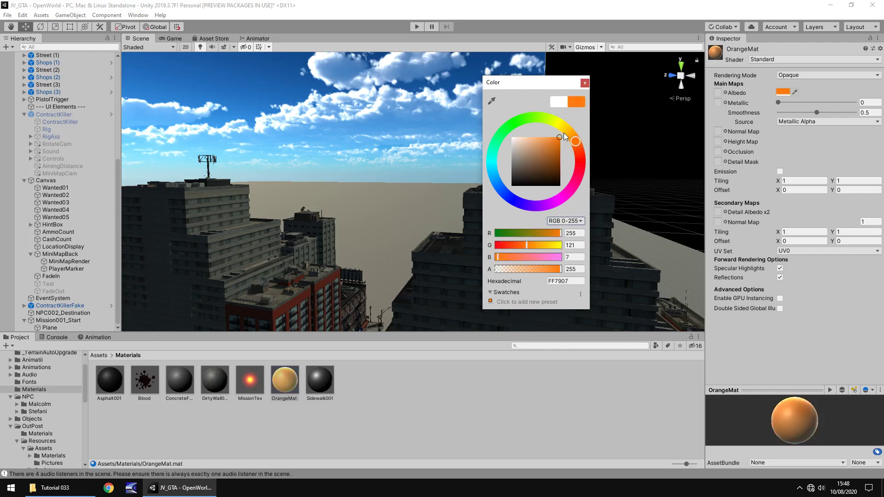
drag(564, 133, 565, 134)
click(585, 83)
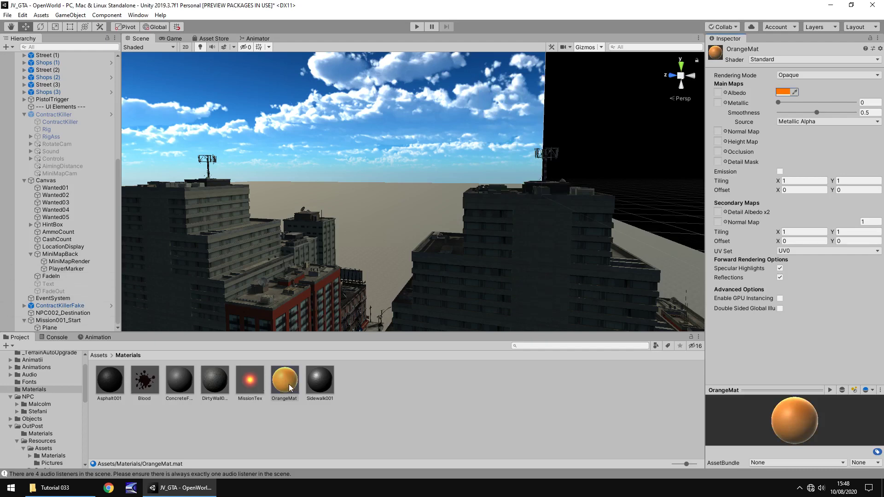
Rename the Plane to MiniMapLoc
click(49, 328)
key(F2)
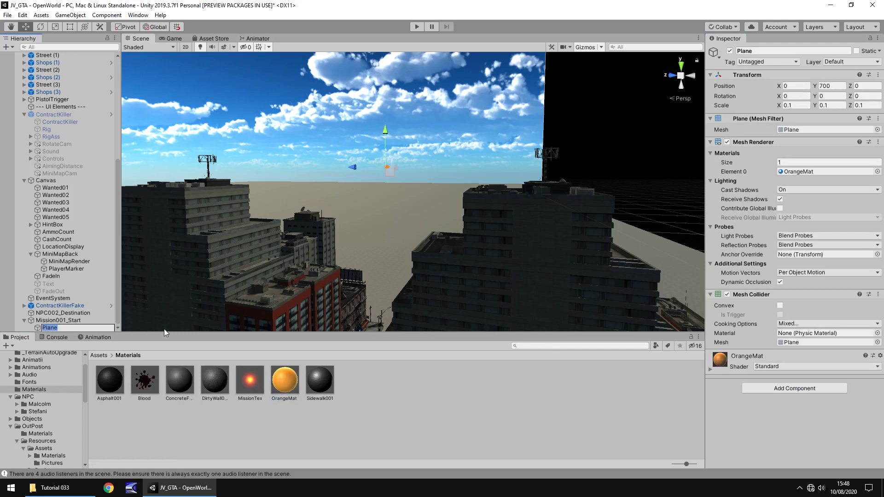
text(MiniMapLoc)
key(Return)
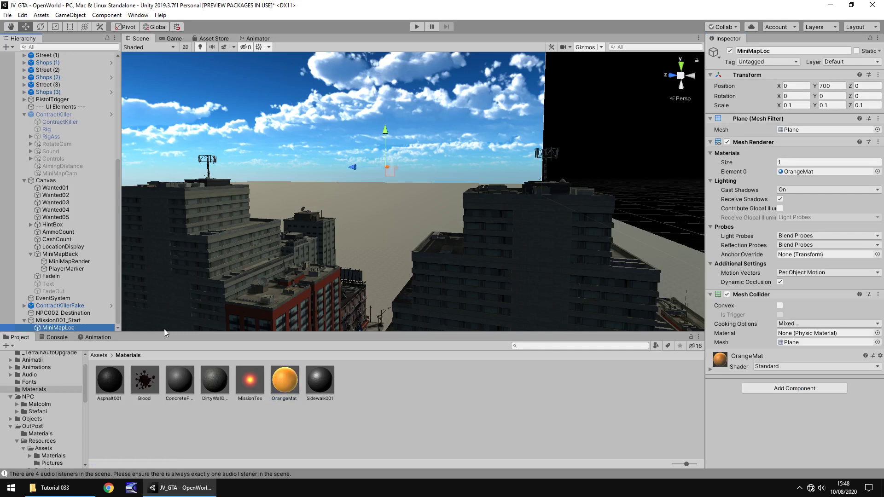
Enter Play mode and run the player forward with W while watching the minimap
click(417, 27)
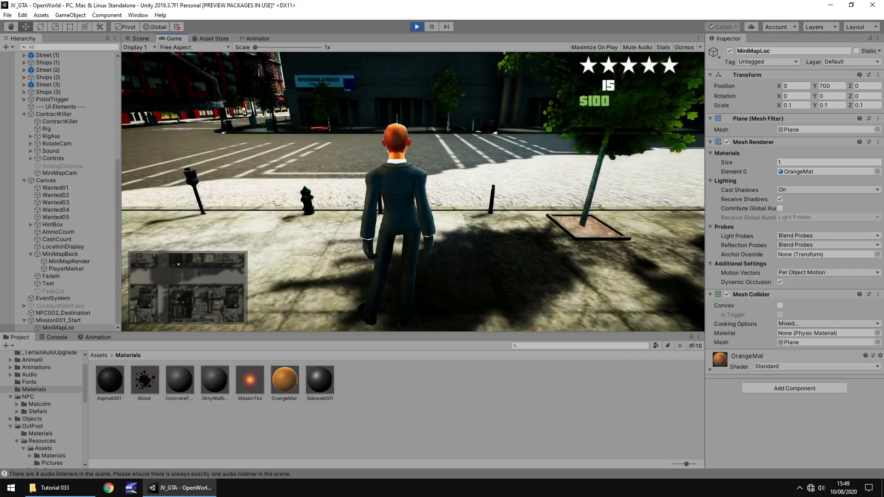
key(w)
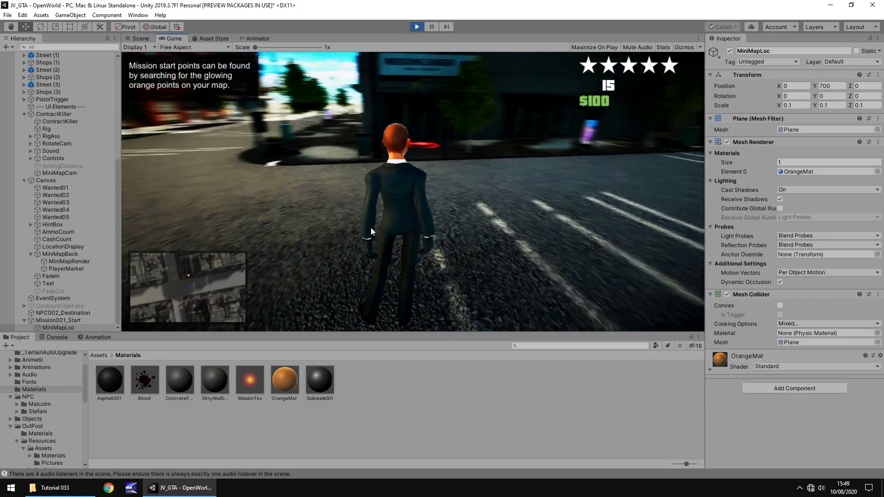
During play, select MiniMapLoc and set its X and Z scale to 1
click(49, 328)
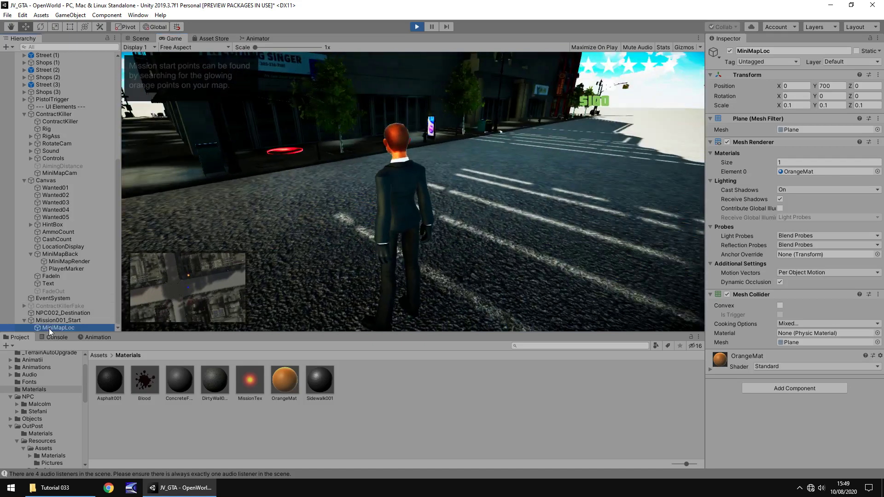
click(798, 106)
text(1)
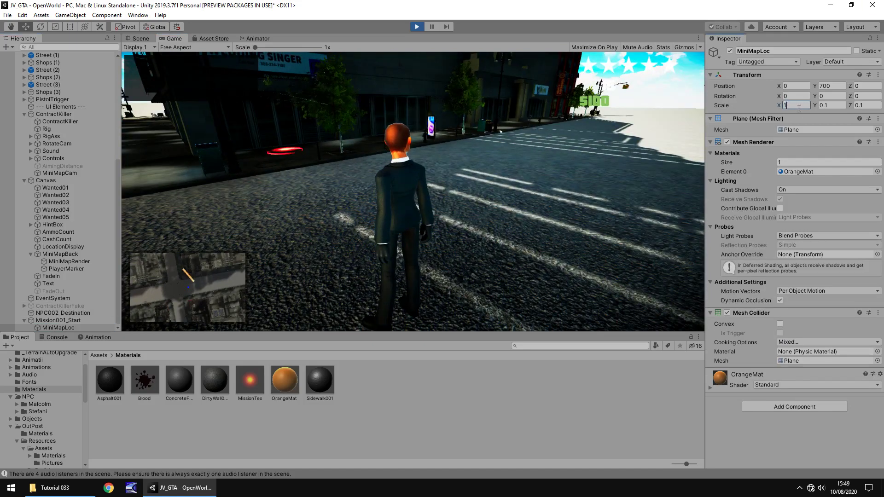
click(870, 106)
text(1)
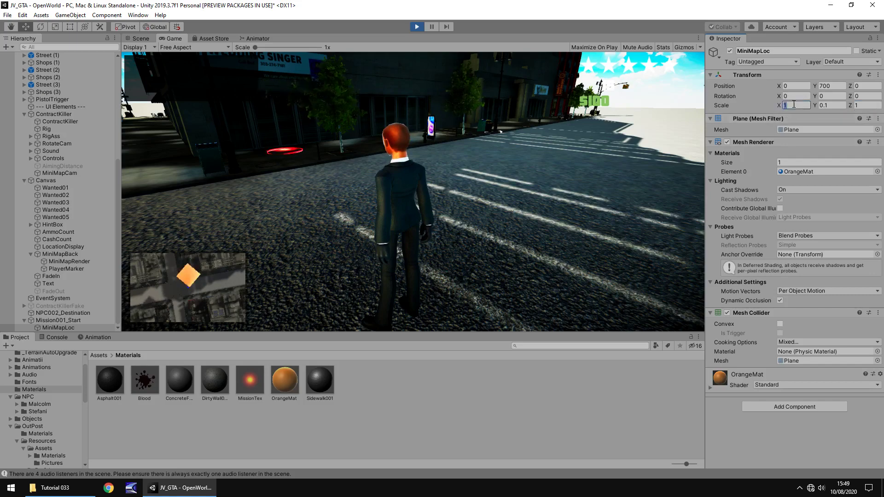
Try MiniMapLoc at X/Z scale 0.5, then shrink it to 0.2
click(793, 105)
text(.5)
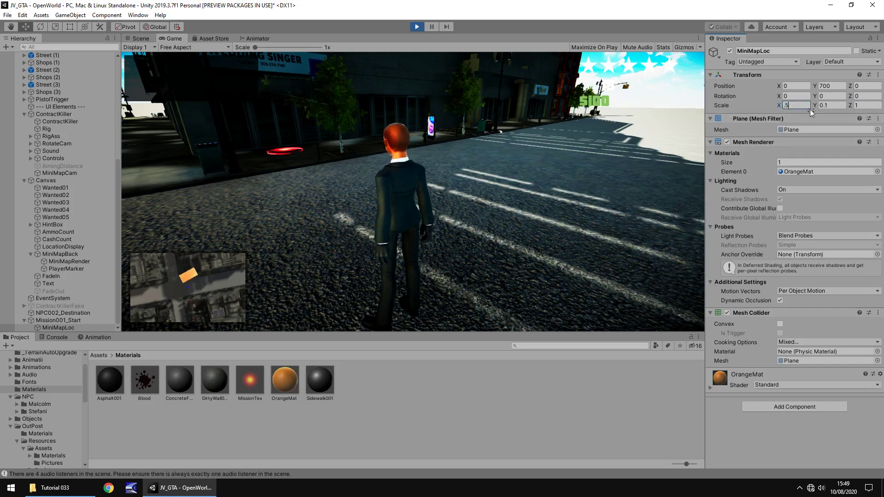
click(856, 105)
text(.5)
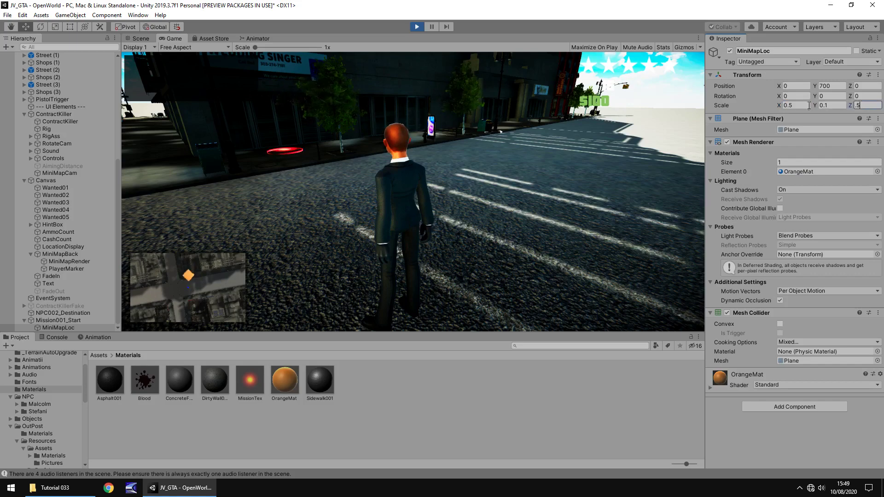
click(793, 105)
text(.2)
click(861, 105)
text(.2)
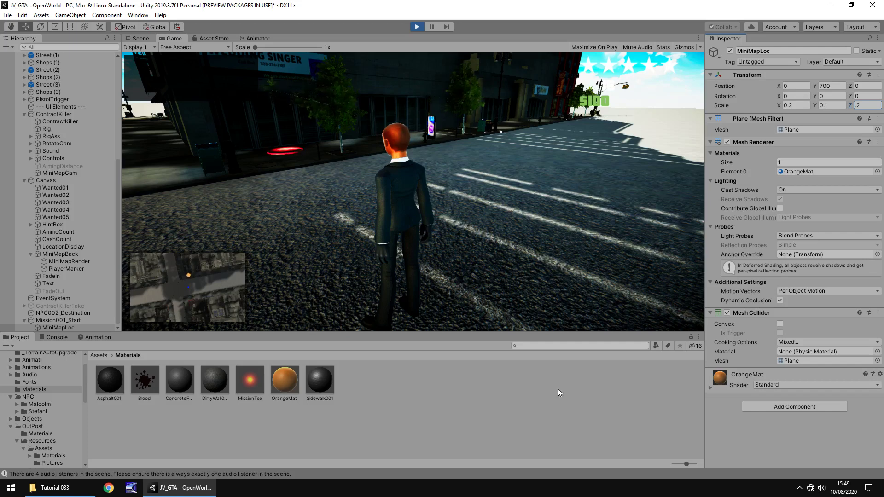
Make OrangeMat fully metallic (Metallic 1) and drop its Smoothness to 0
click(710, 388)
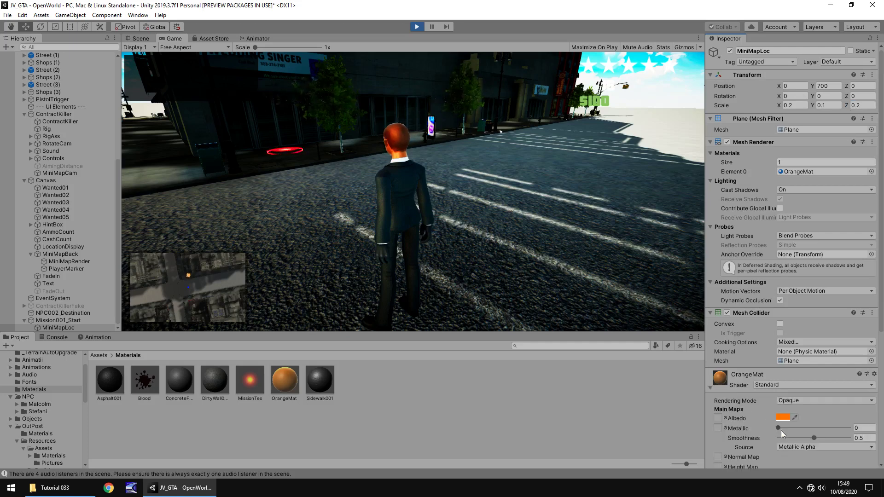
drag(777, 428, 881, 434)
drag(814, 438, 746, 443)
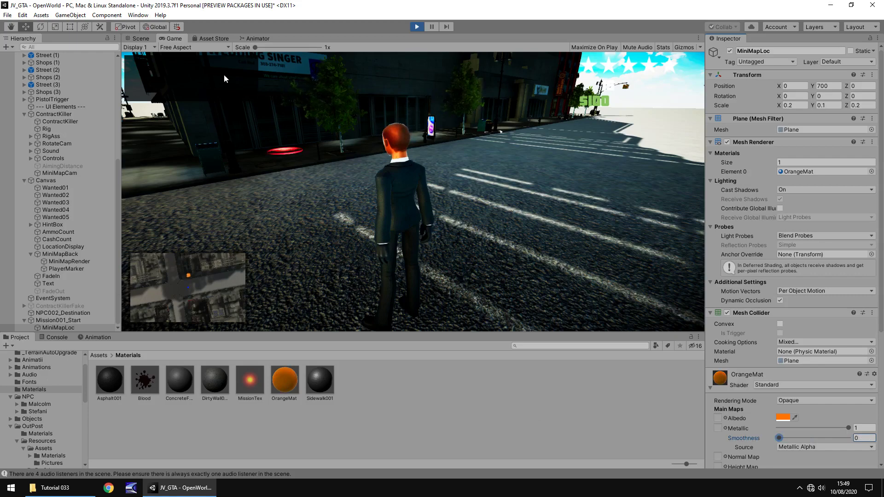
Exit play mode, then set MiniMapLoc's Cast Shadows to Off and uncheck Receive Shadows
click(415, 27)
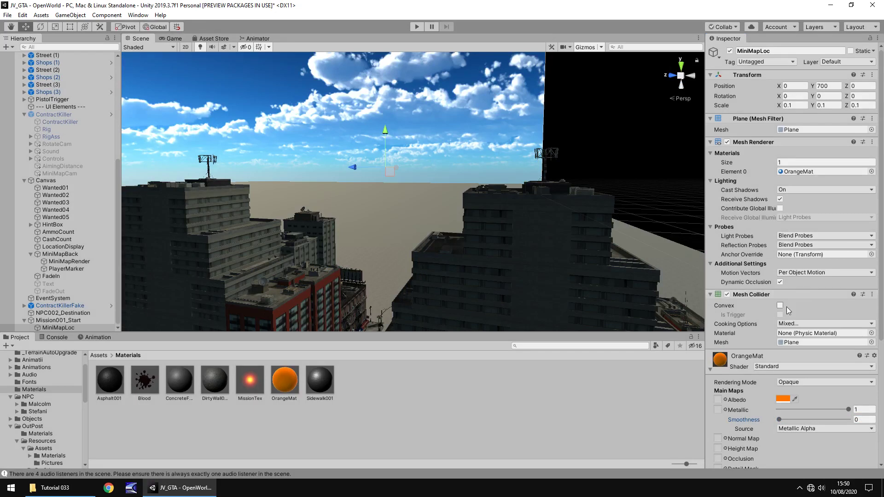
click(788, 190)
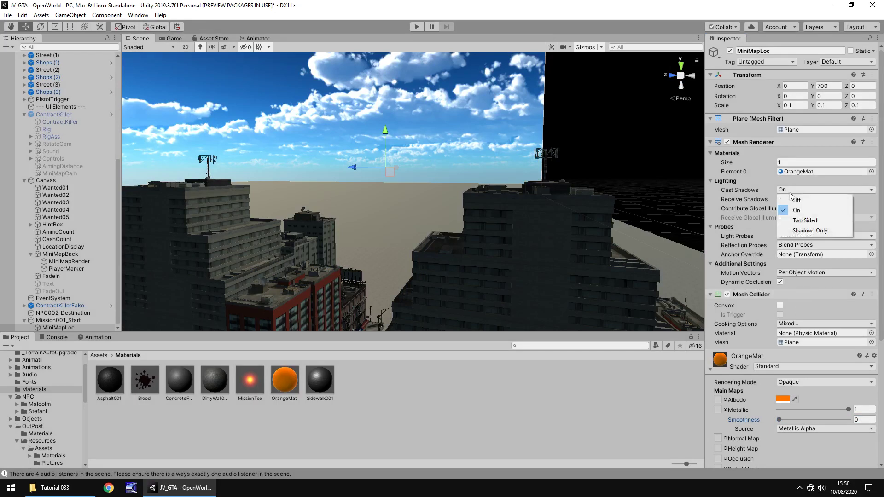
click(797, 201)
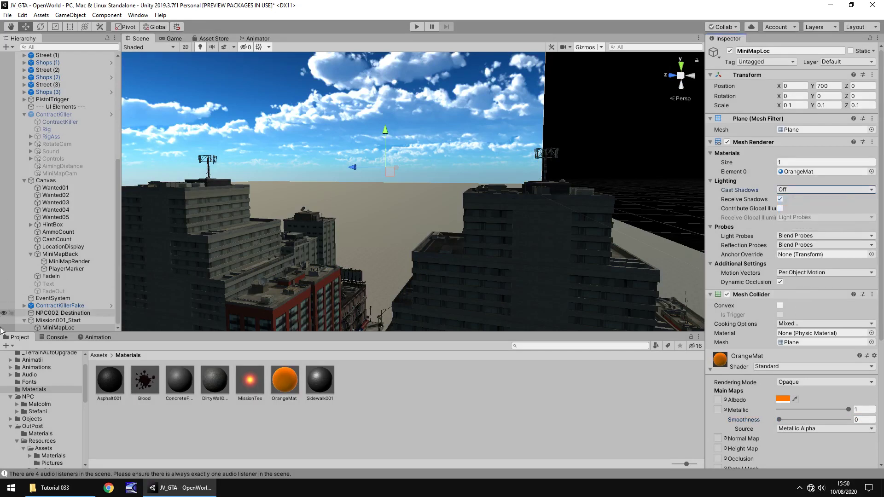
click(780, 200)
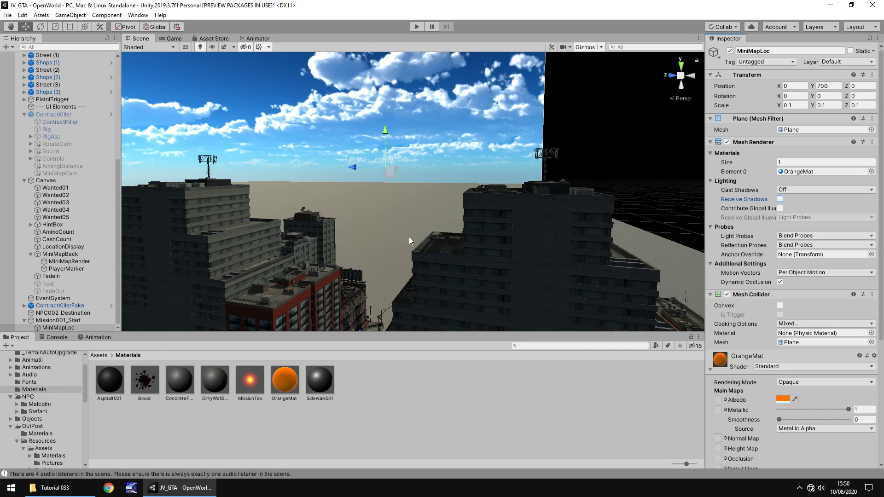
Zoom the Scene view down to street level beside the Wedding Singer building
scroll(360, 267, up, 5)
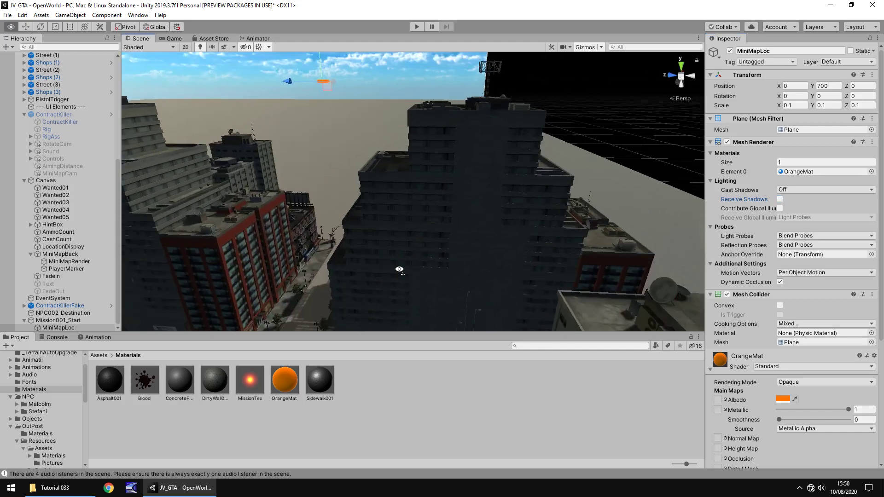
scroll(391, 267, up, 10)
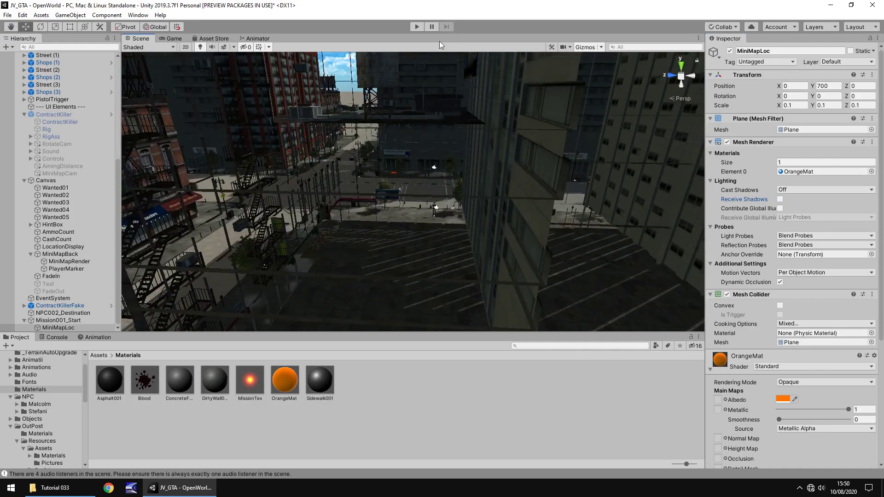
scroll(407, 175, up, 8)
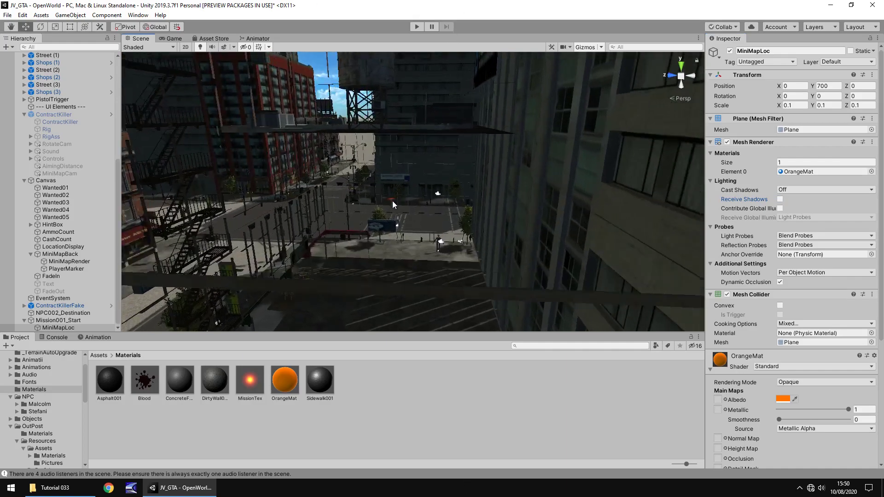
scroll(375, 204, up, 10)
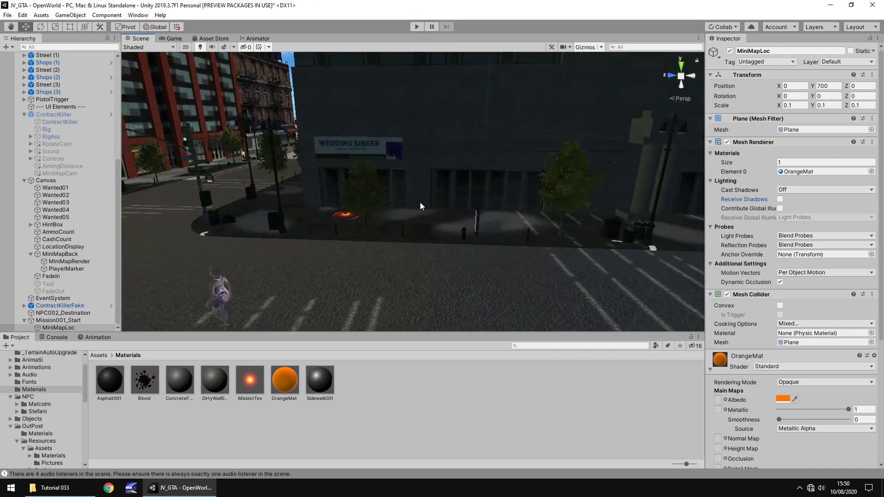